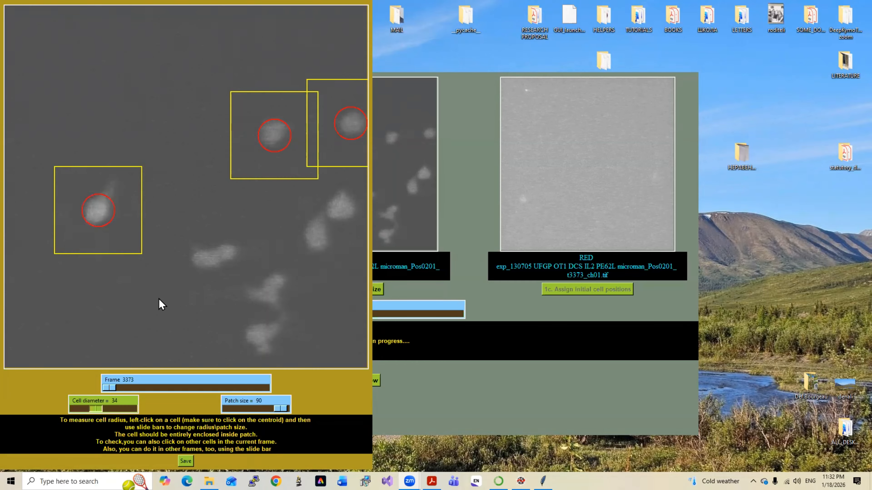
Step: Mark the elongated cell near the bottom of frame 3419, set the cell diameter to 44 with patch size 102, and save
{"action": "left_click_drag", "start_coordinate": [113, 387], "coordinate": [223, 408]}
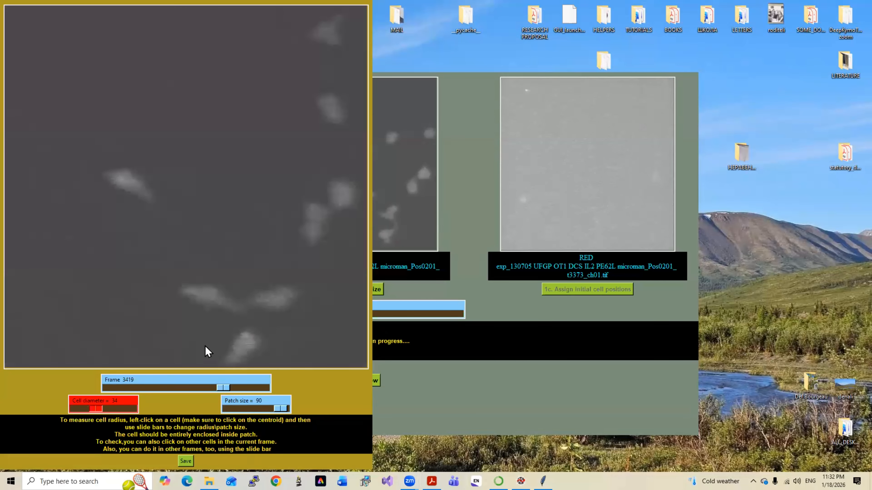
{"action": "left_click", "coordinate": [208, 298]}
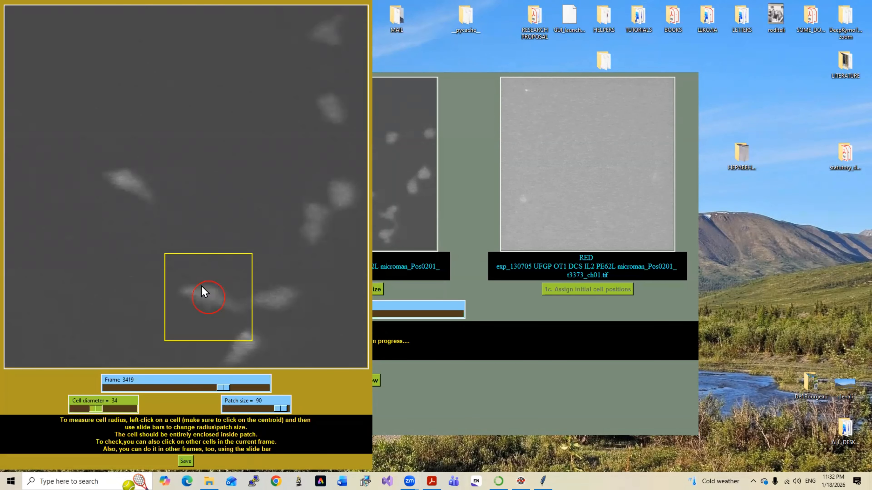
{"action": "left_click", "coordinate": [101, 411]}
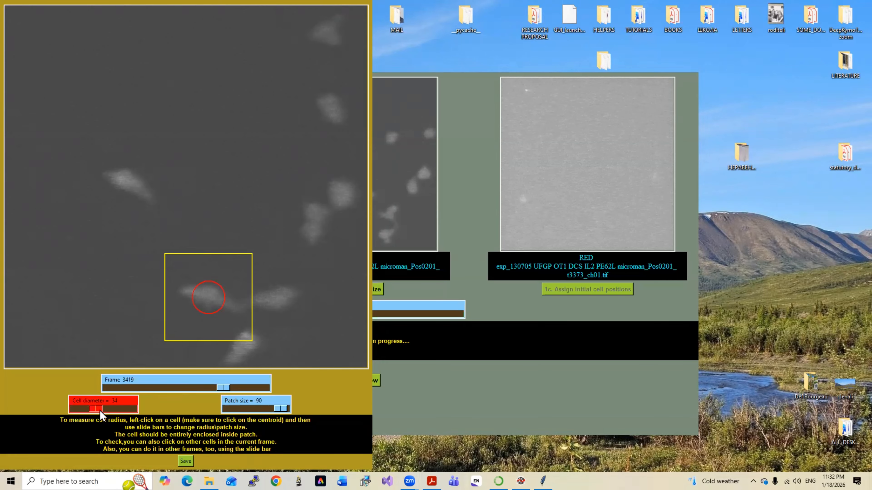
{"action": "left_click_drag", "start_coordinate": [101, 410], "coordinate": [105, 410]}
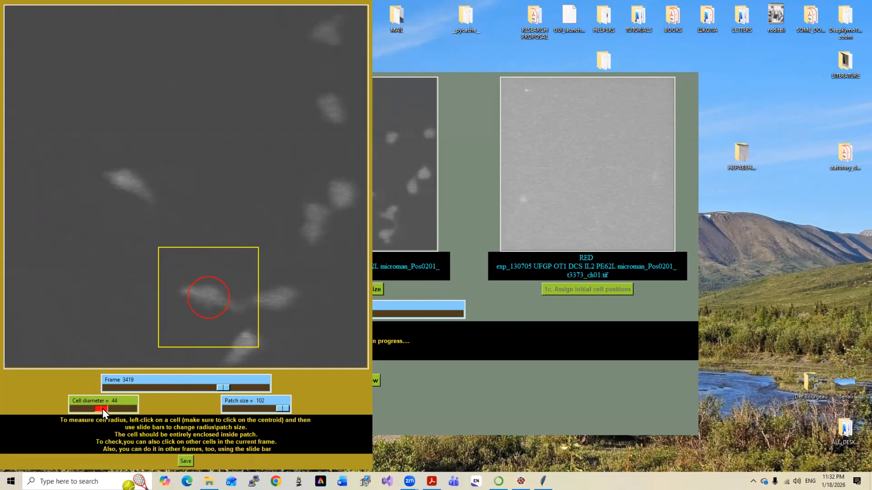
{"action": "left_click", "coordinate": [245, 388]}
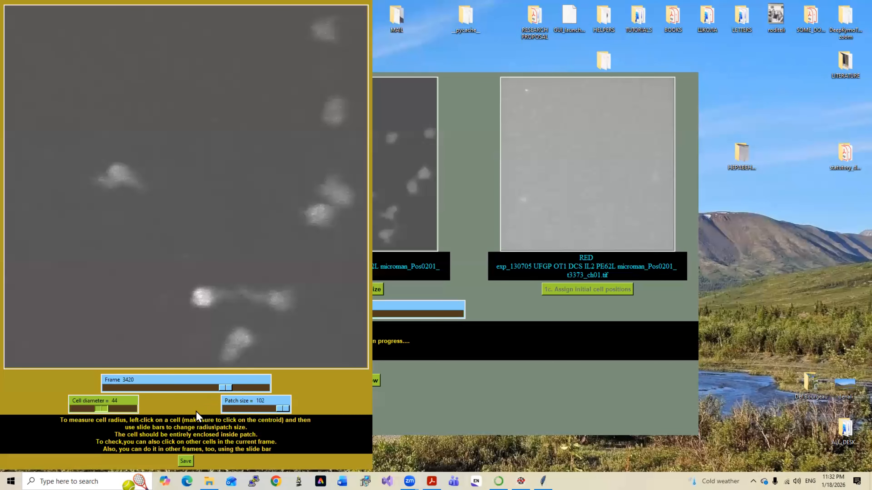
{"action": "left_click", "coordinate": [184, 460]}
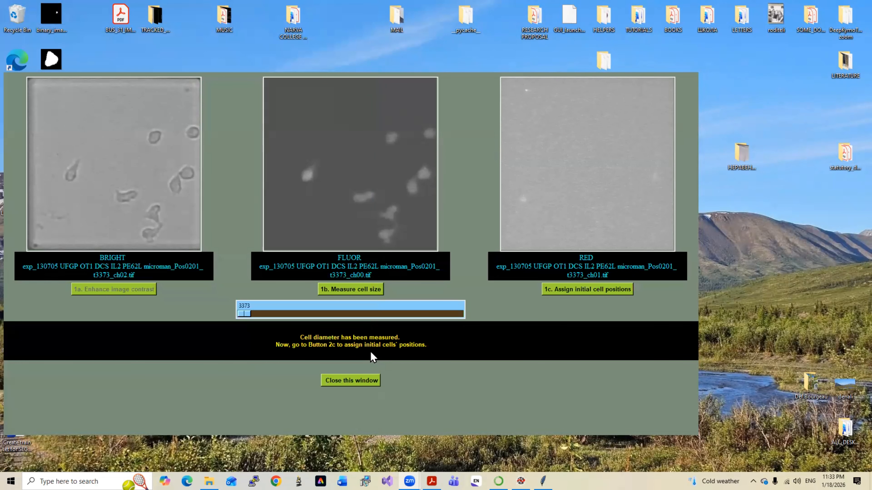
Step: Assign the initial position of the lower of the two adjoining cells near frame 1's right edge, save it and close the setup window
{"action": "left_click", "coordinate": [586, 290]}
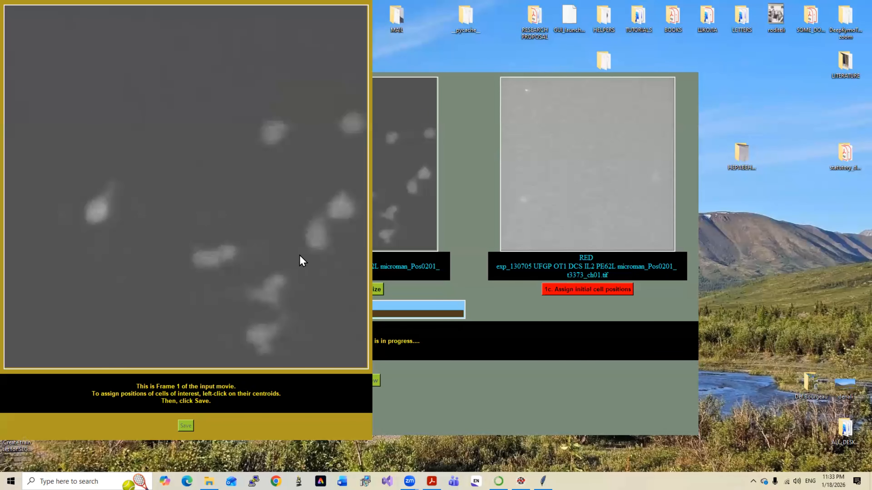
{"action": "left_click", "coordinate": [314, 239]}
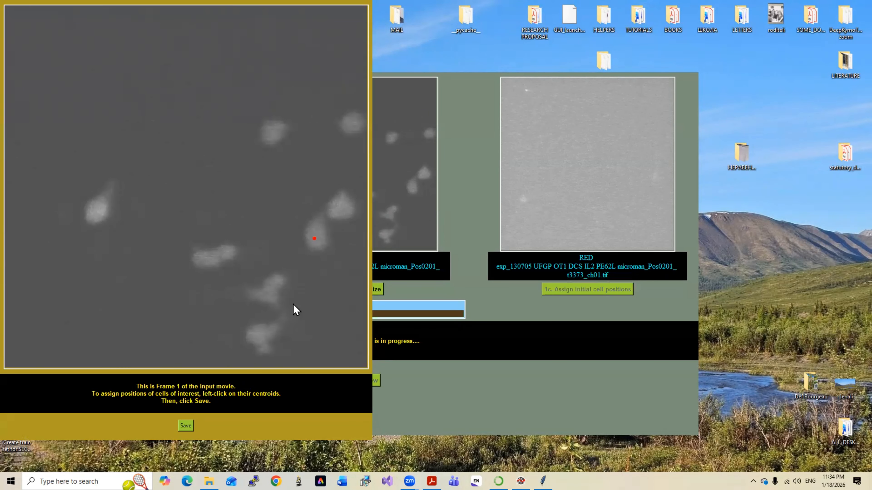
{"action": "left_click", "coordinate": [185, 428]}
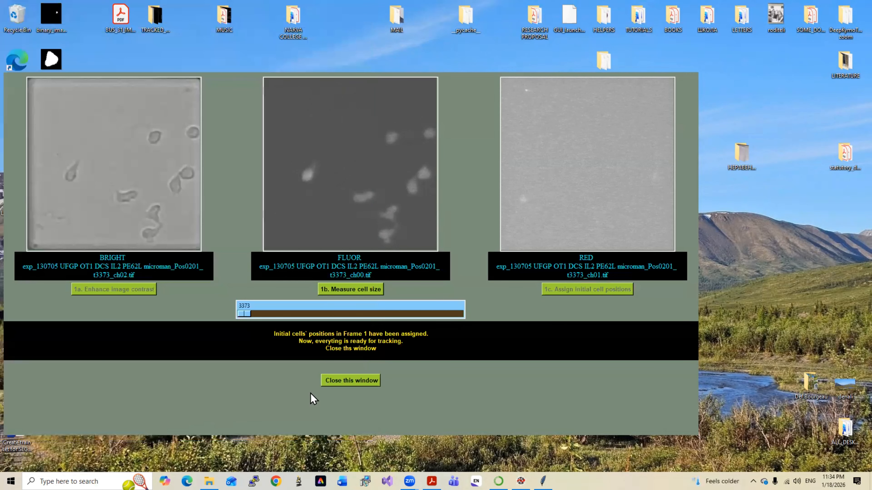
{"action": "left_click", "coordinate": [338, 385]}
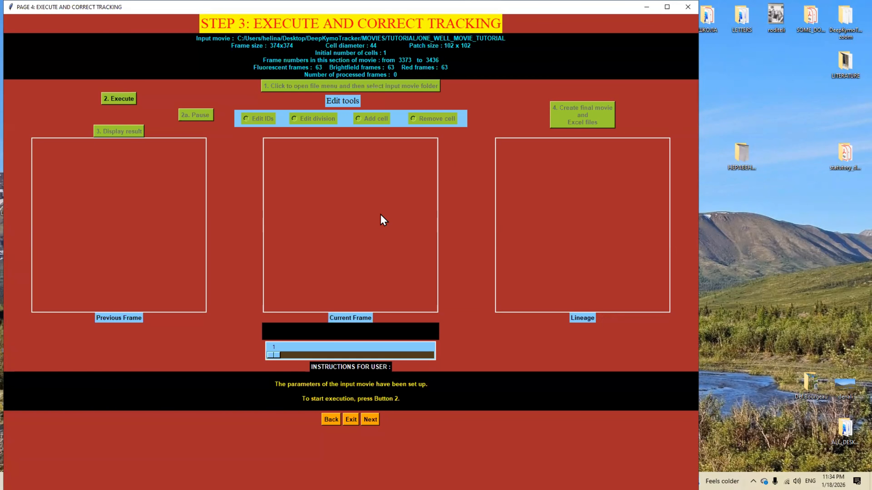
Step: Execute the tracking, pause it around frame 3408 and display the tracked result
{"action": "left_click", "coordinate": [119, 98]}
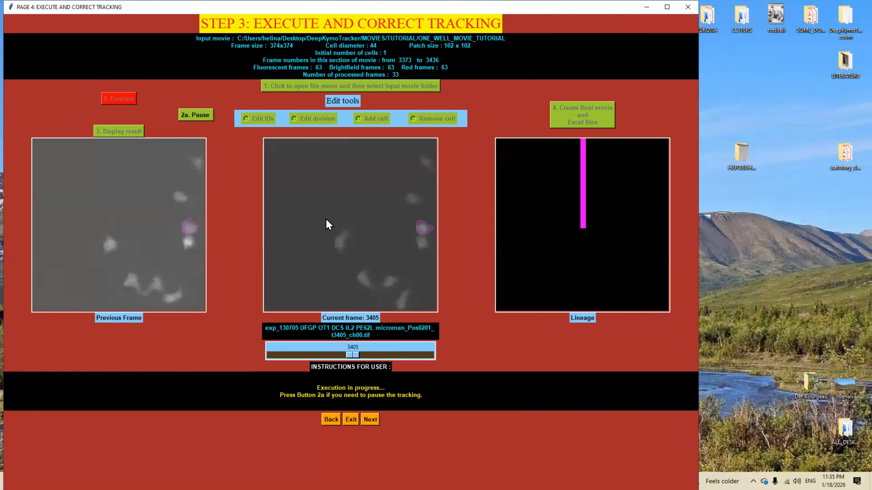
{"action": "left_click", "coordinate": [199, 119]}
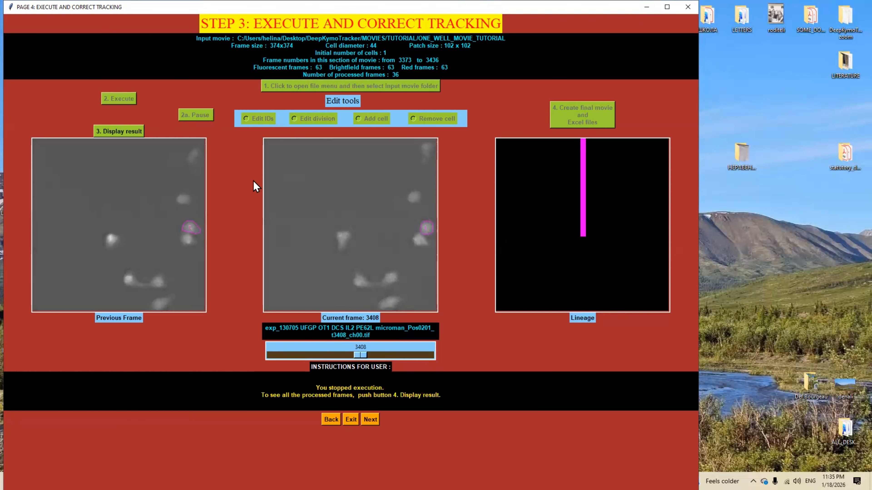
{"action": "left_click", "coordinate": [123, 133]}
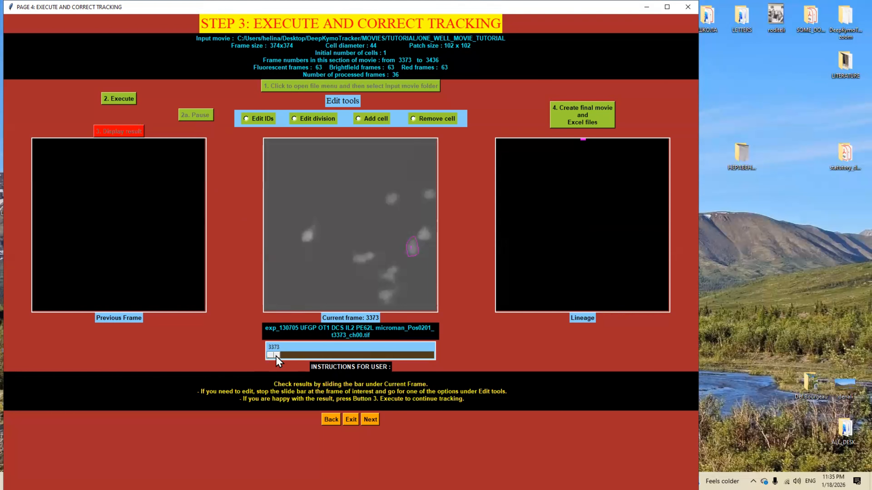
Step: Correct the missed division in frame 3405 by assigning cell 1 as mother and the two adjacent cells as daughters, and save the edit
{"action": "left_click_drag", "start_coordinate": [276, 356], "coordinate": [414, 364]}
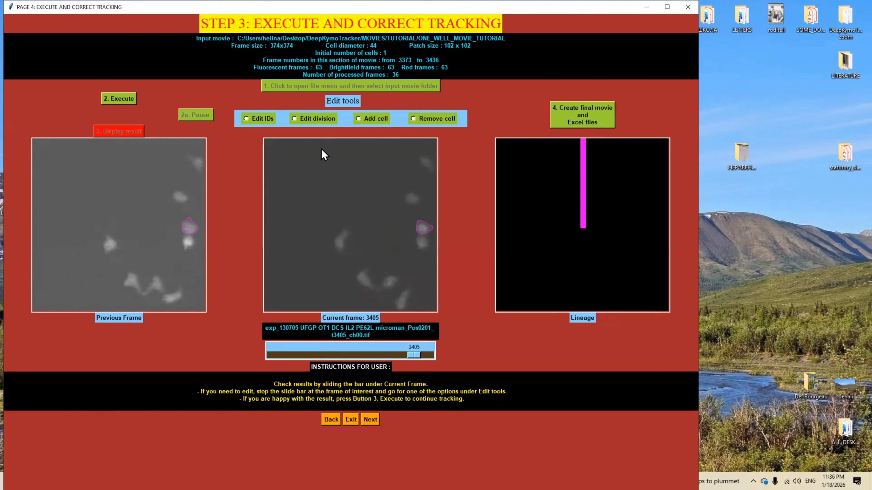
{"action": "left_click", "coordinate": [303, 122]}
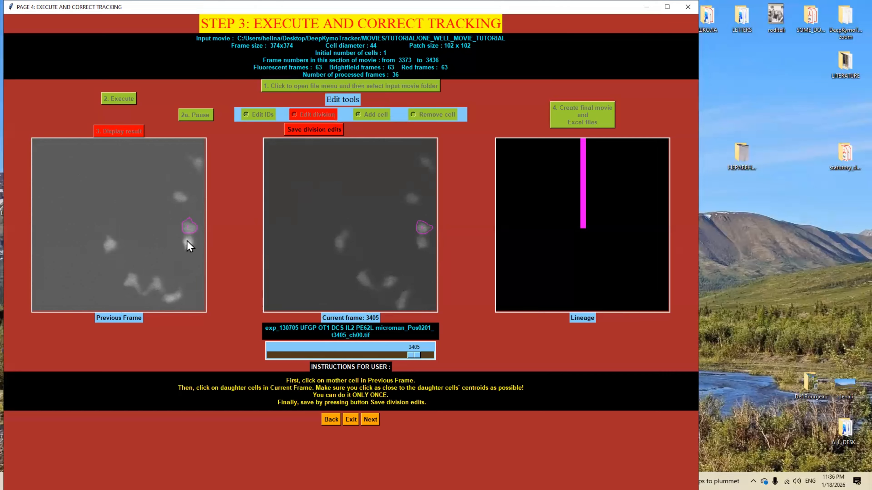
{"action": "left_click", "coordinate": [188, 229]}
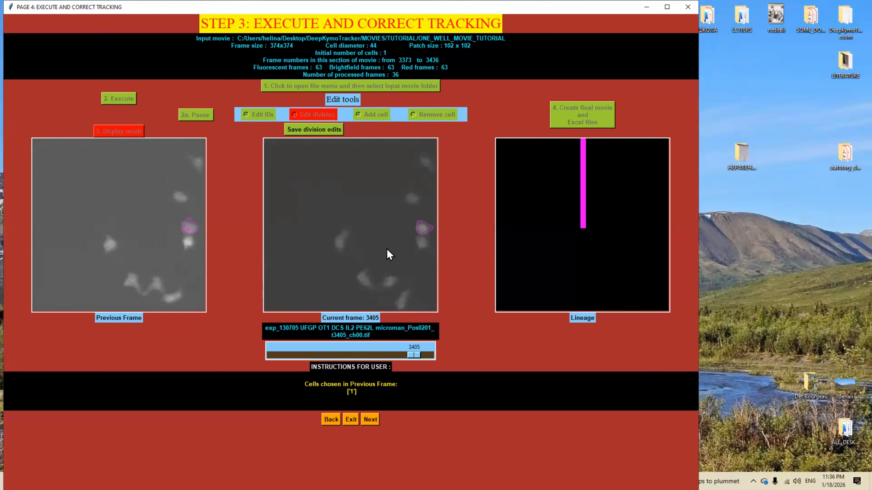
{"action": "left_click", "coordinate": [422, 227]}
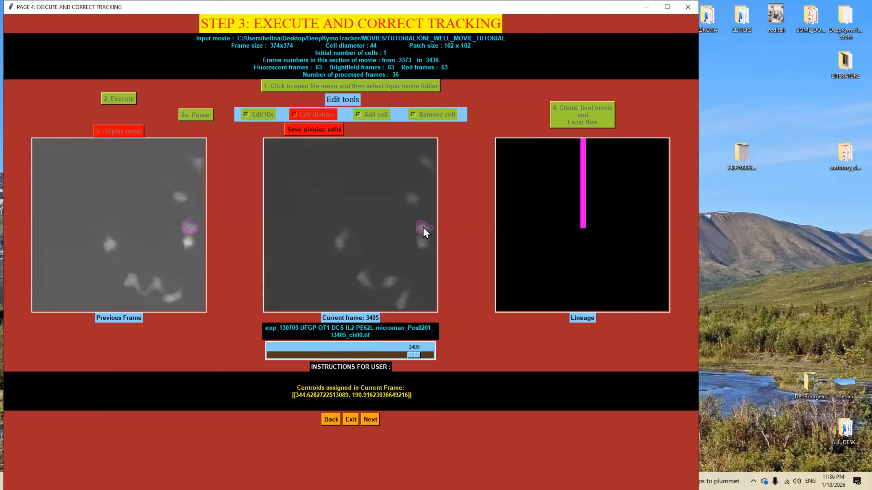
{"action": "left_click", "coordinate": [422, 241]}
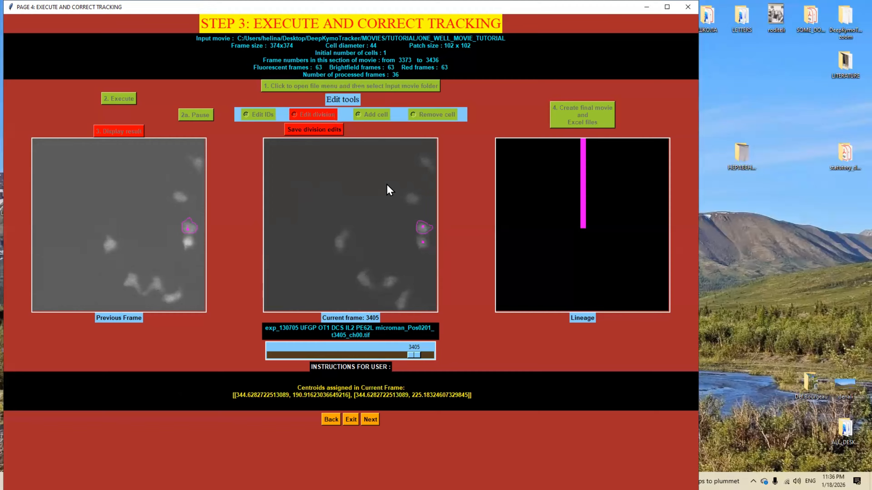
{"action": "left_click", "coordinate": [317, 131]}
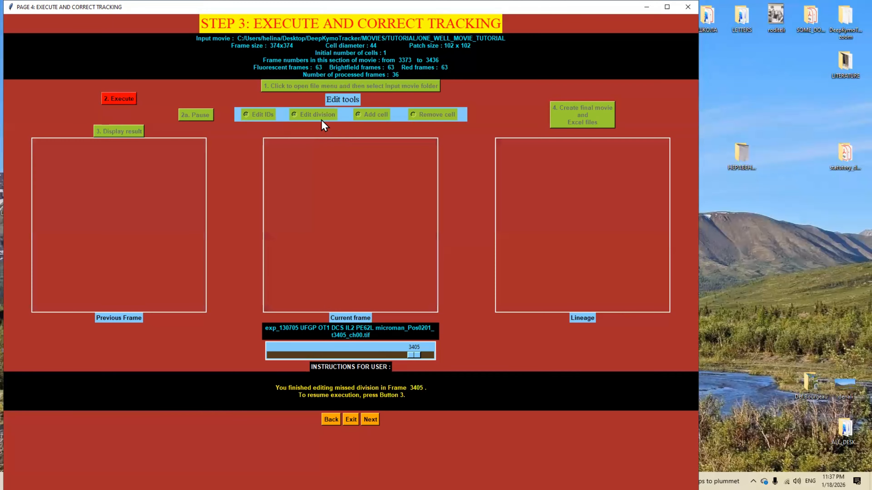
Step: Resume the tracking, pause it around frame 3412 and display the processed frames
{"action": "left_click", "coordinate": [125, 102]}
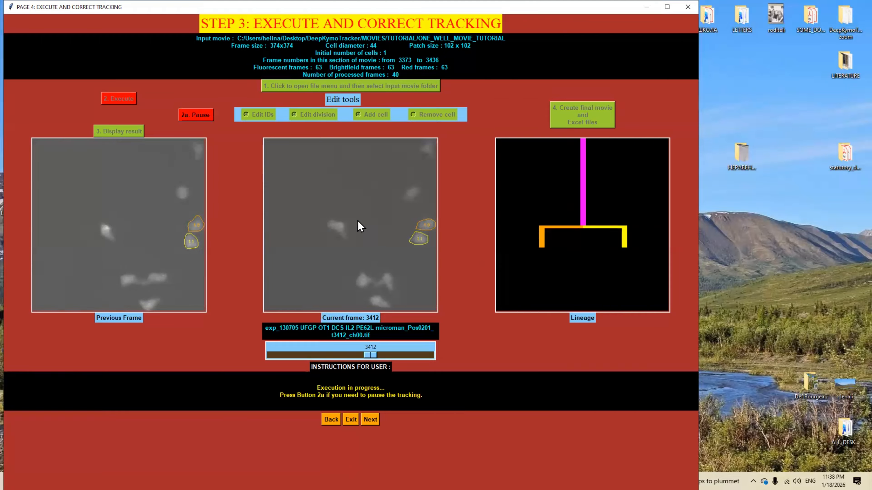
{"action": "left_click", "coordinate": [205, 117]}
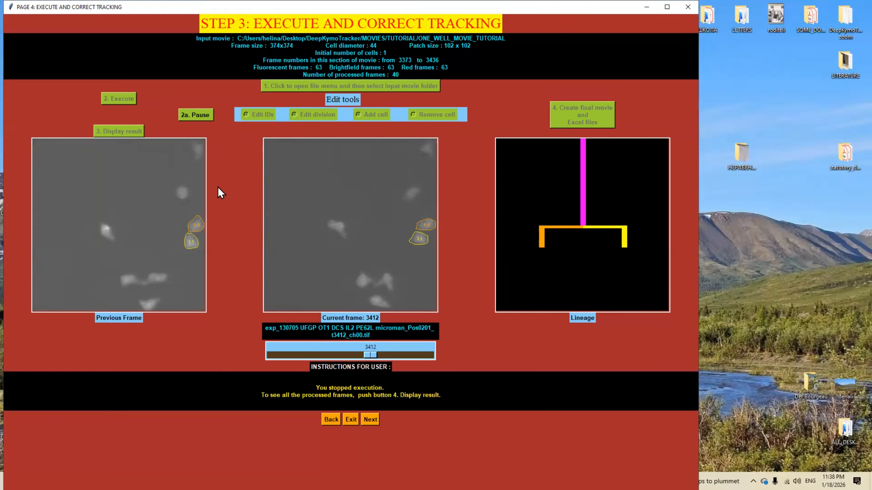
{"action": "left_click", "coordinate": [124, 132]}
Step: Add the untracked cell above the two daughter cells in frame 3411 and save it
{"action": "left_click_drag", "start_coordinate": [273, 355], "coordinate": [417, 369]}
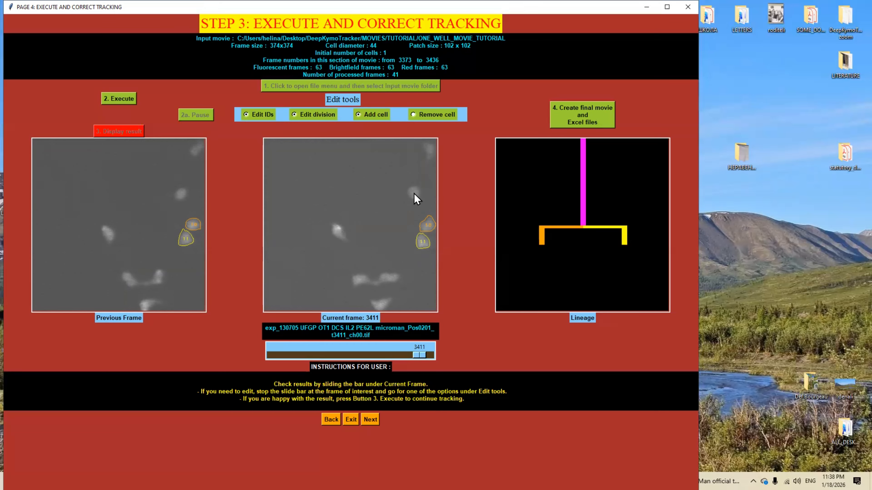
{"action": "left_click", "coordinate": [371, 117]}
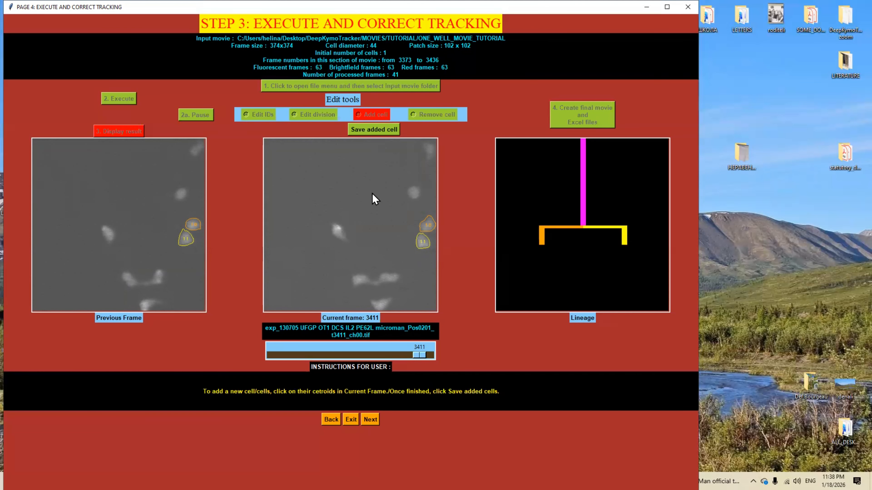
{"action": "left_click", "coordinate": [413, 192]}
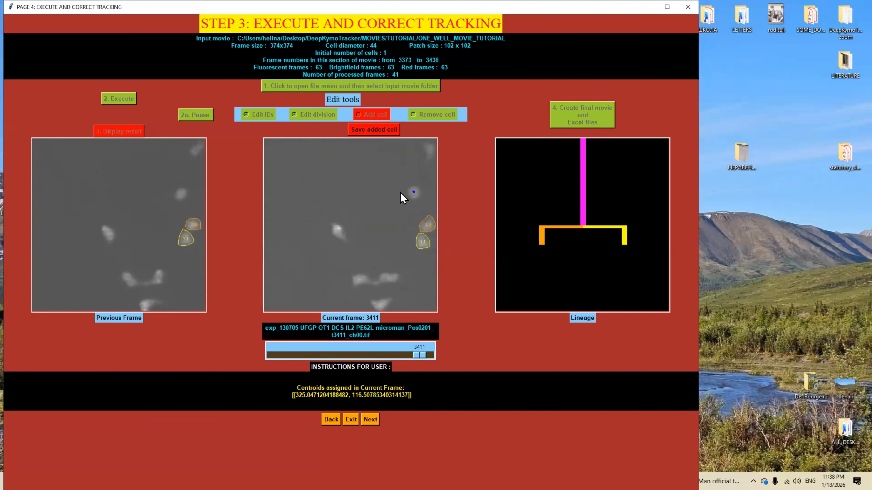
{"action": "left_click", "coordinate": [376, 130]}
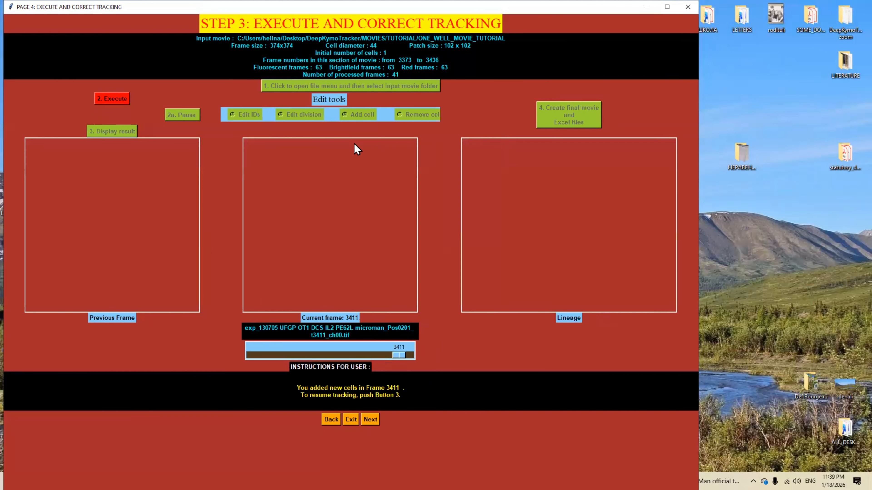
Step: Resume the tracking, pause it around frame 3417, and review the displayed results from frame 3373 to 3414
{"action": "left_click", "coordinate": [126, 99]}
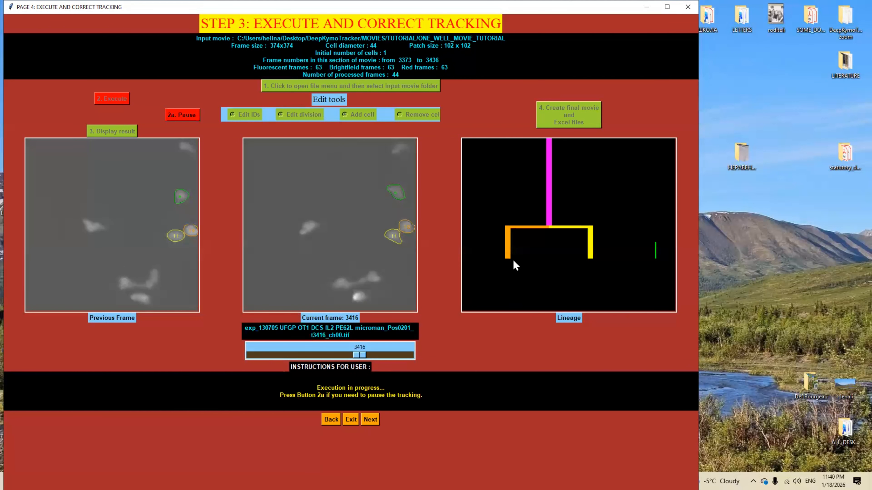
{"action": "left_click", "coordinate": [193, 118]}
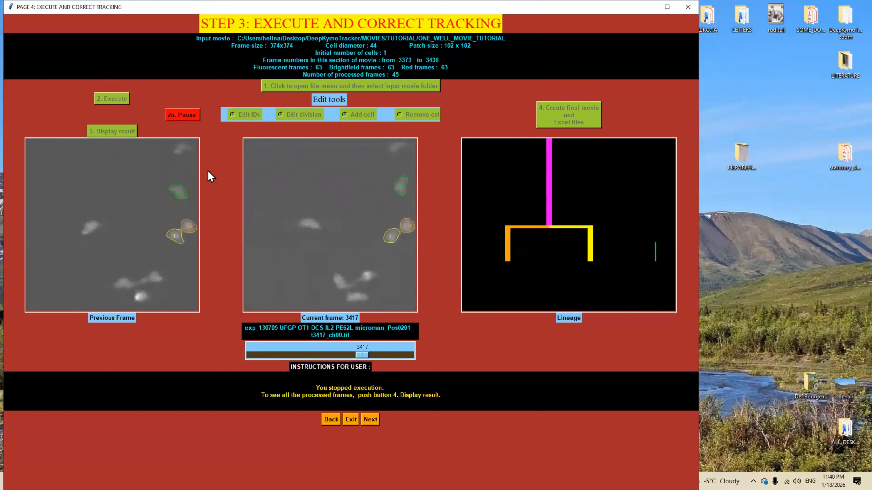
{"action": "left_click", "coordinate": [123, 132]}
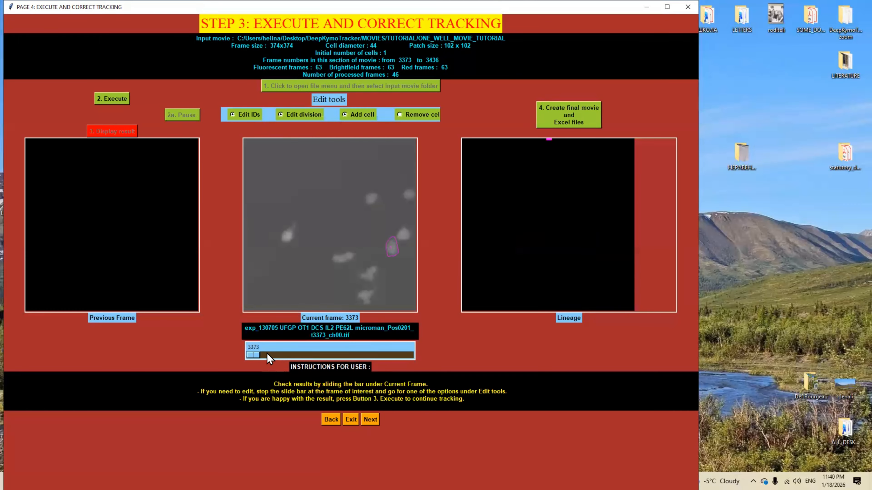
{"action": "left_click_drag", "start_coordinate": [257, 354], "coordinate": [342, 364]}
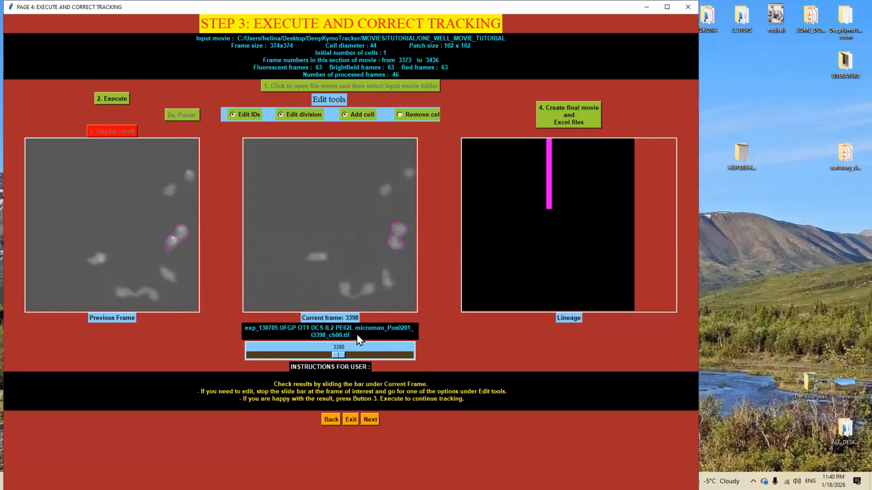
{"action": "left_click_drag", "start_coordinate": [339, 354], "coordinate": [393, 363]}
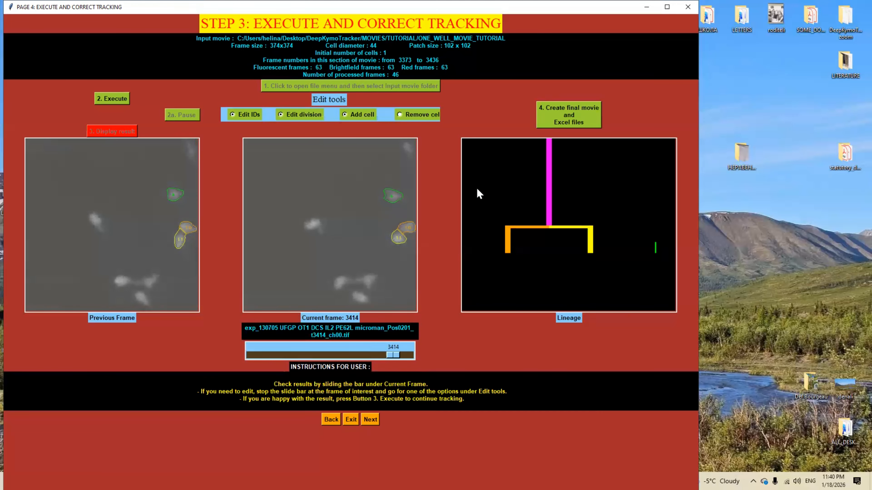
Step: Finish the tracking correction and proceed to the segmentation correction page
{"action": "left_click", "coordinate": [570, 122]}
{"action": "left_click", "coordinate": [369, 419]}
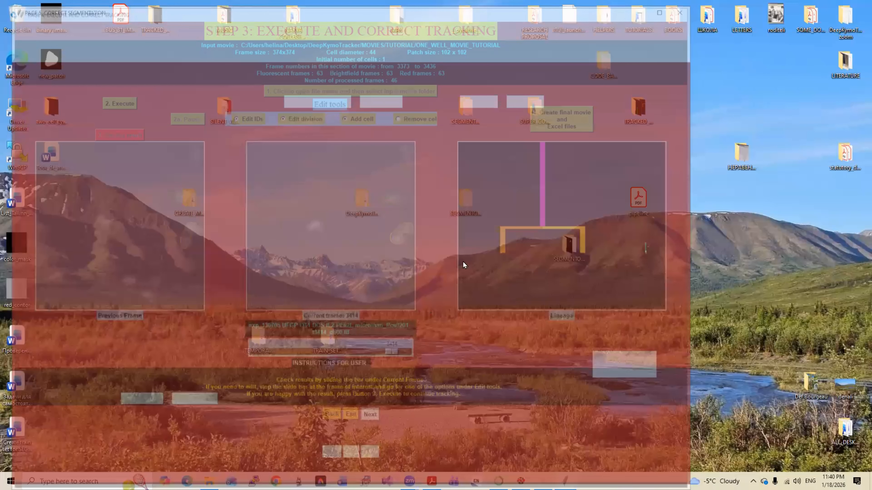
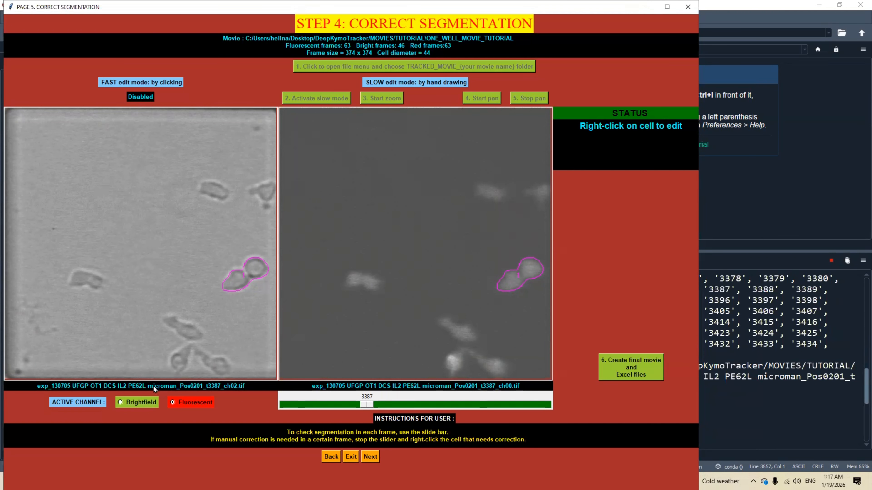
Step: Correct the contour of cell 1 in fluorescent frame 3387 in zoomed fast mode to enclose only the lower cell, and save it
{"action": "left_click", "coordinate": [121, 403]}
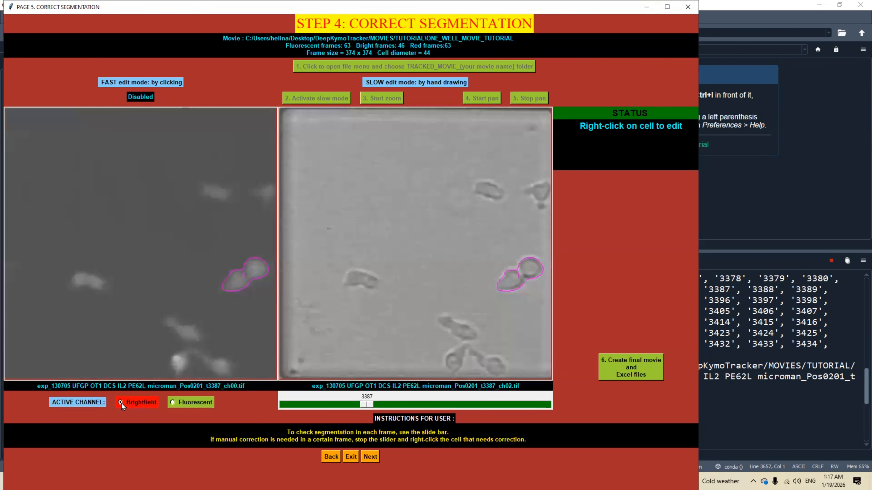
{"action": "left_click", "coordinate": [173, 402]}
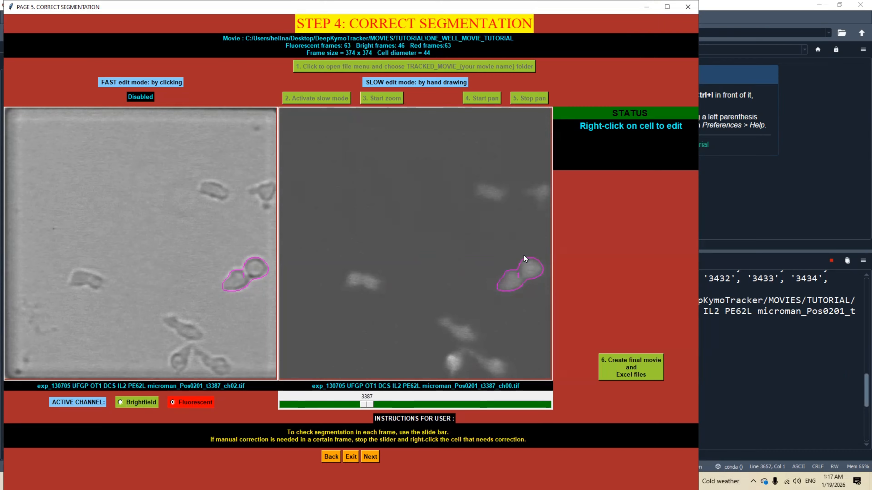
{"action": "right_click", "coordinate": [511, 279]}
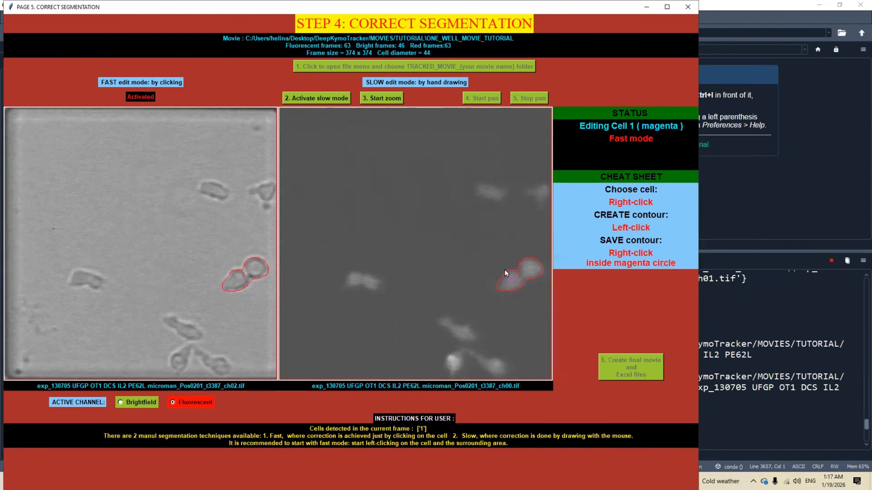
{"action": "left_click", "coordinate": [385, 100]}
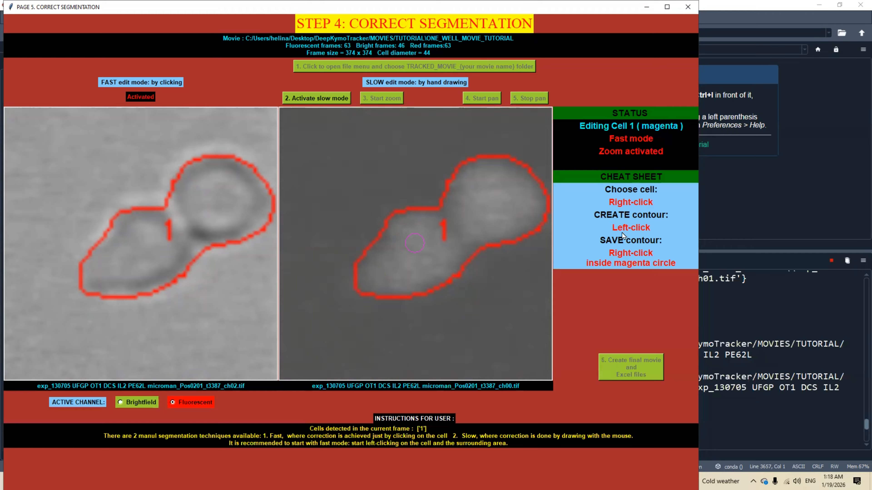
{"action": "left_click", "coordinate": [442, 264]}
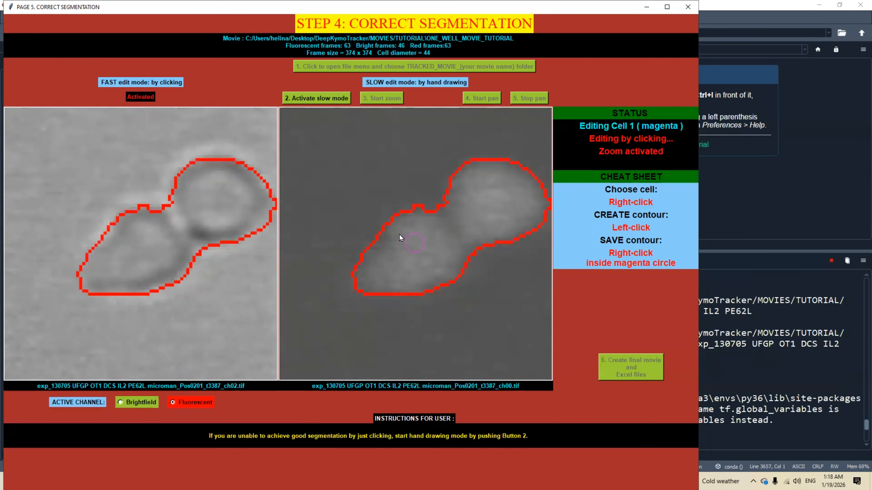
{"action": "left_click", "coordinate": [366, 240]}
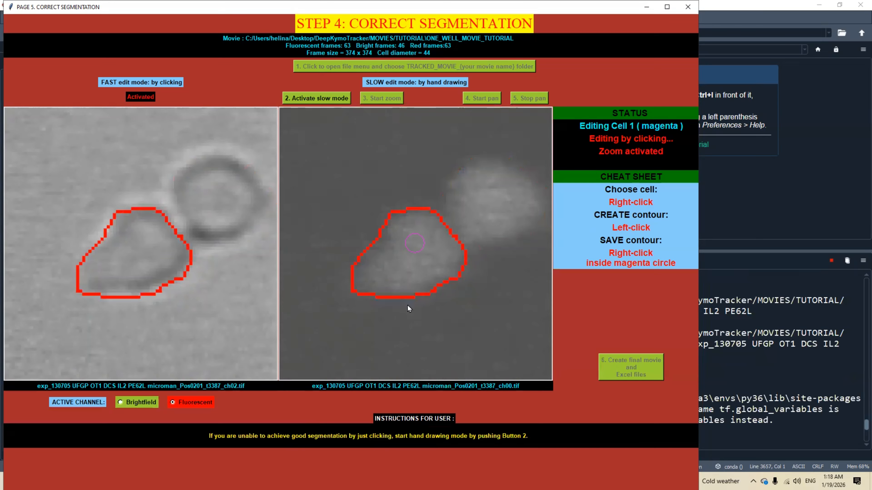
{"action": "left_click", "coordinate": [408, 201]}
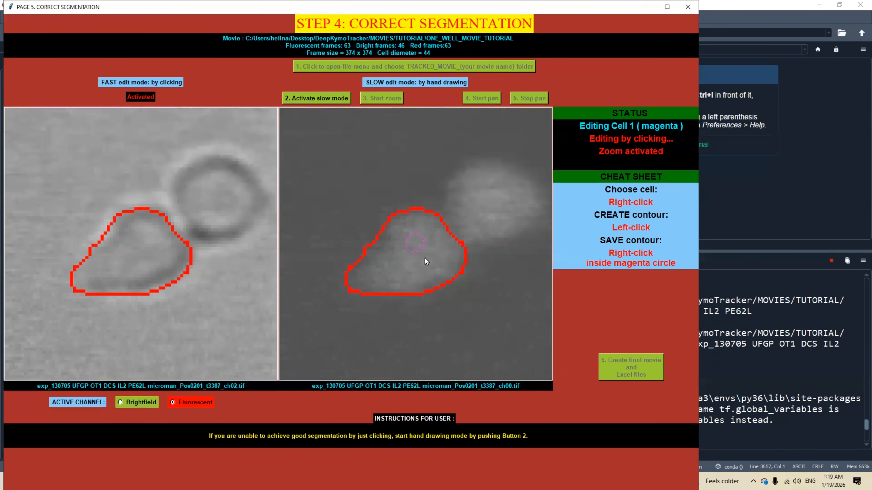
{"action": "right_click", "coordinate": [415, 245]}
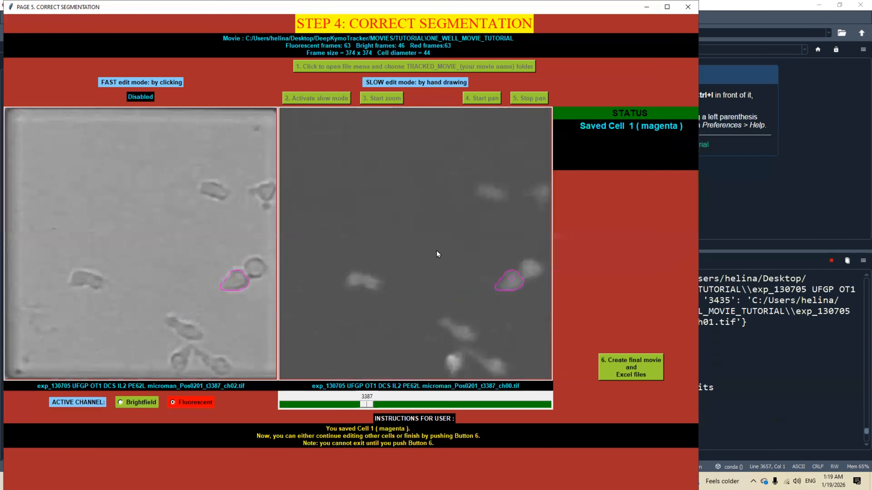
Step: Correct the contour of cell 1 in frame 3388 in zoomed fast mode so it excludes the neighbouring cell, and save it
{"action": "left_click", "coordinate": [460, 405]}
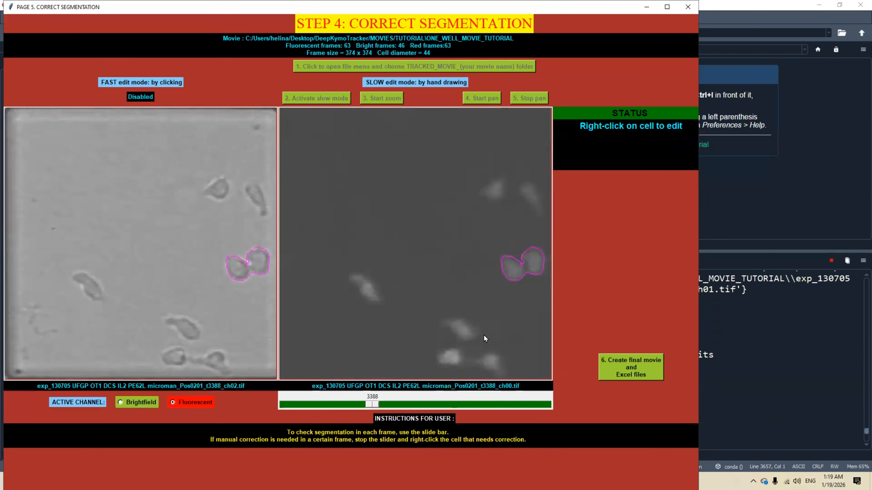
{"action": "right_click", "coordinate": [511, 270]}
{"action": "left_click", "coordinate": [384, 104]}
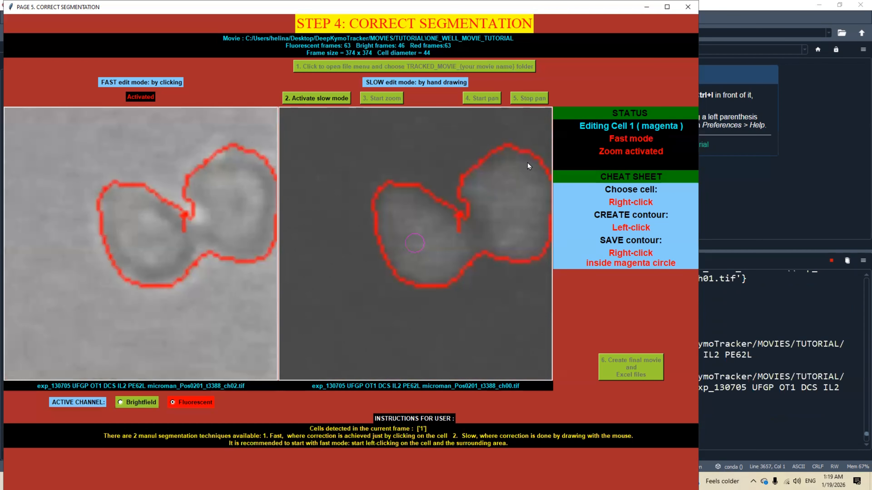
{"action": "left_click", "coordinate": [406, 278]}
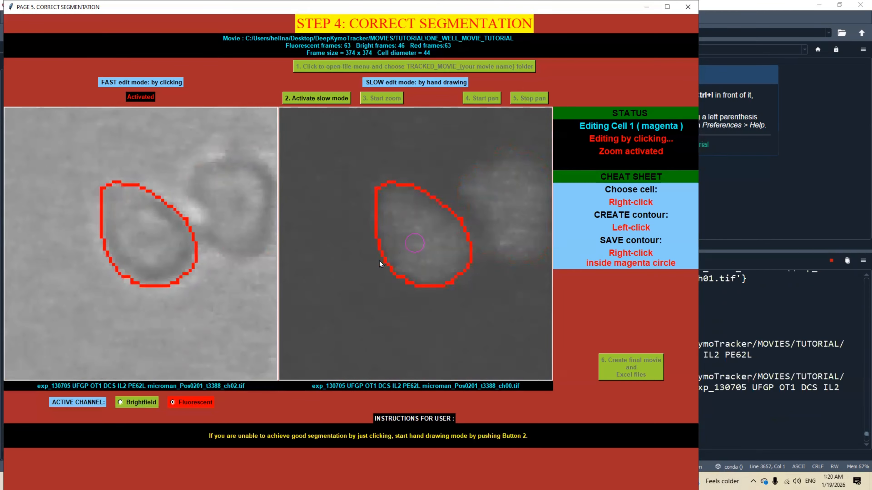
{"action": "right_click", "coordinate": [413, 240]}
Step: Go to frame 3412, start zoomed editing of cell a, and make Brightfield the active channel
{"action": "left_click", "coordinate": [410, 406]}
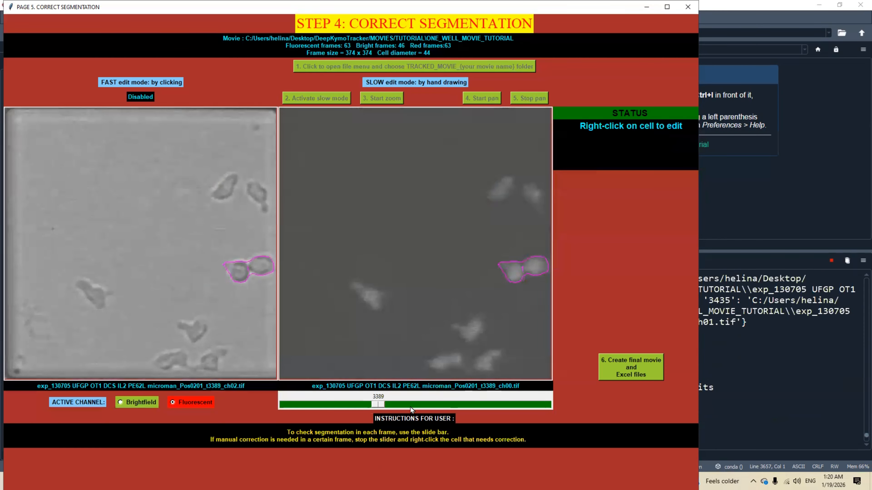
{"action": "left_click_drag", "start_coordinate": [378, 403], "coordinate": [504, 404]}
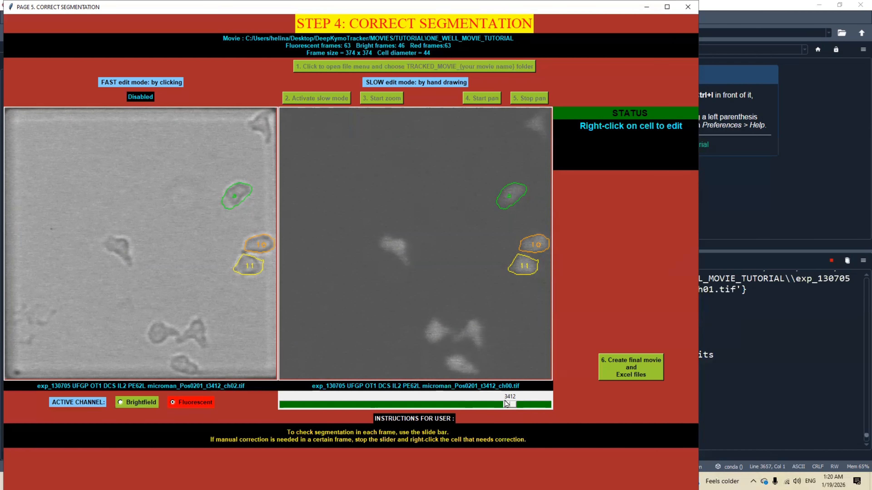
{"action": "right_click", "coordinate": [511, 197]}
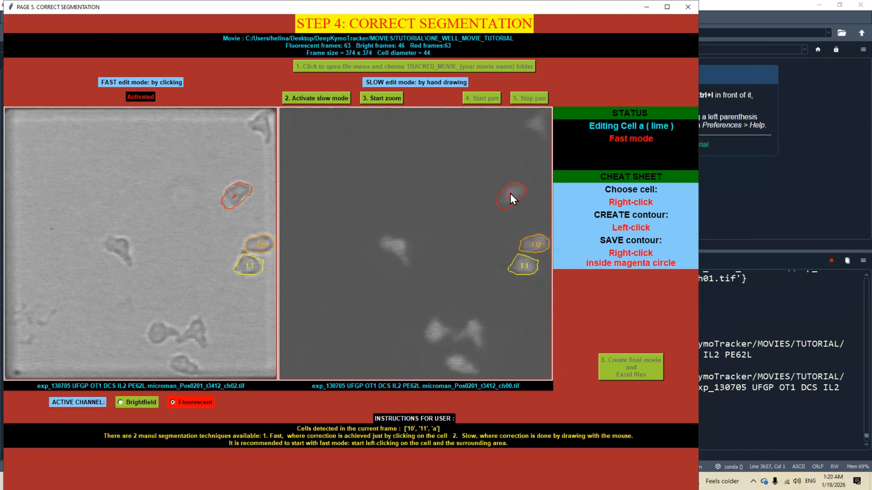
{"action": "left_click", "coordinate": [386, 102]}
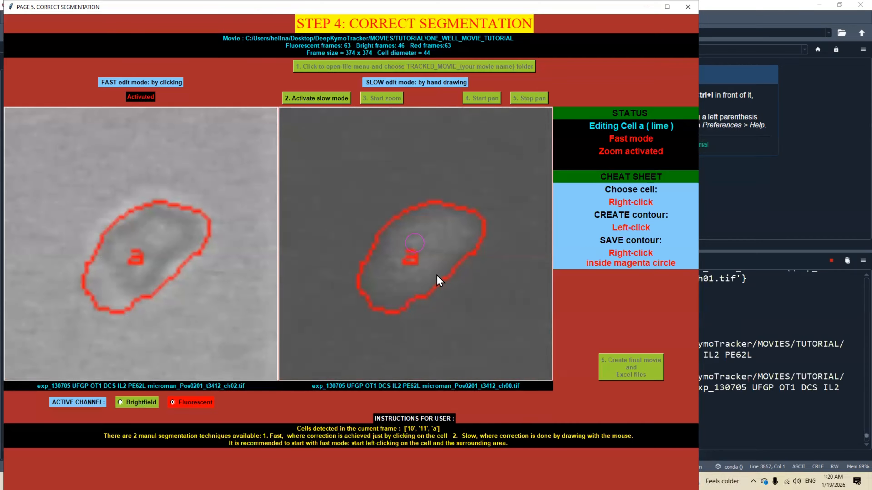
{"action": "left_click", "coordinate": [438, 284]}
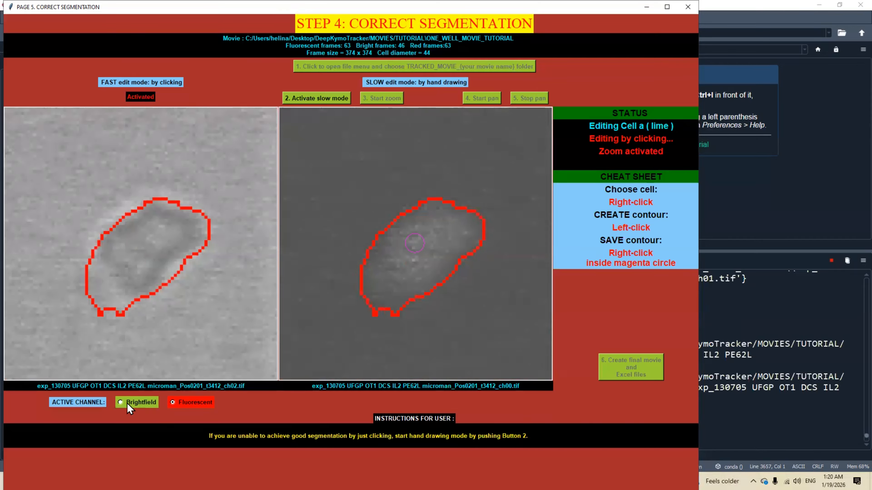
{"action": "left_click", "coordinate": [120, 403]}
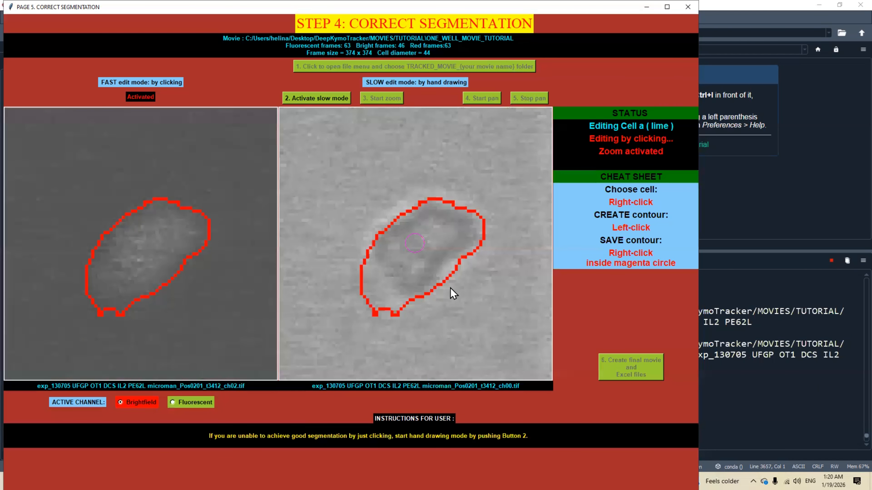
Step: Try to fit the contour of cell a to its brightfield outline in fast edit mode
{"action": "left_click", "coordinate": [455, 285]}
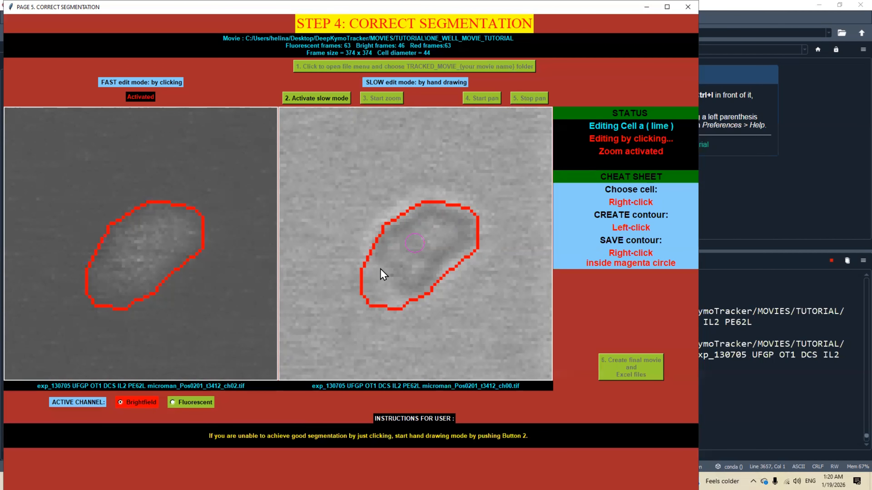
{"action": "left_click", "coordinate": [449, 254]}
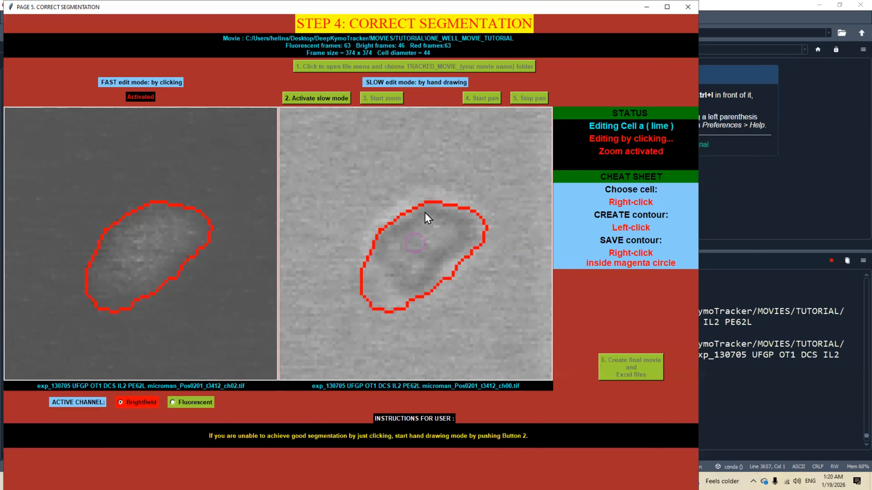
{"action": "left_click", "coordinate": [412, 188]}
{"action": "left_click", "coordinate": [447, 266]}
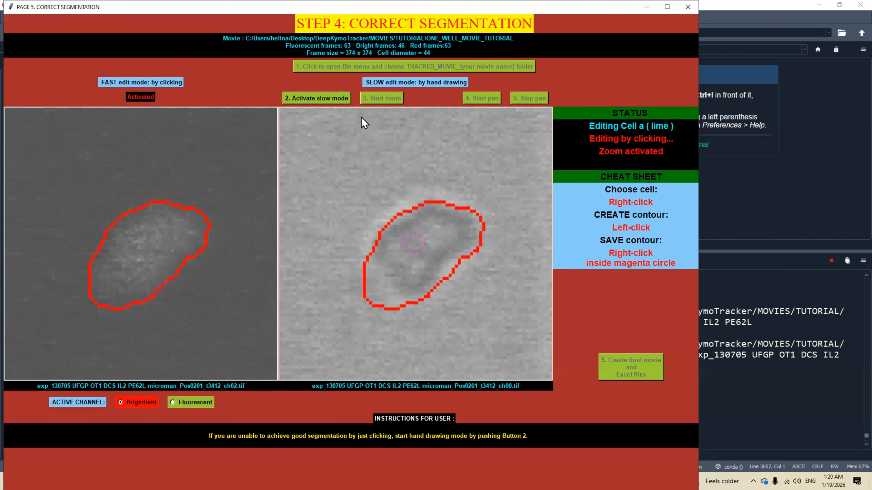
Step: Redraw the contour of cell a by hand in slow mode along its brightfield outline and save it
{"action": "left_click", "coordinate": [334, 99]}
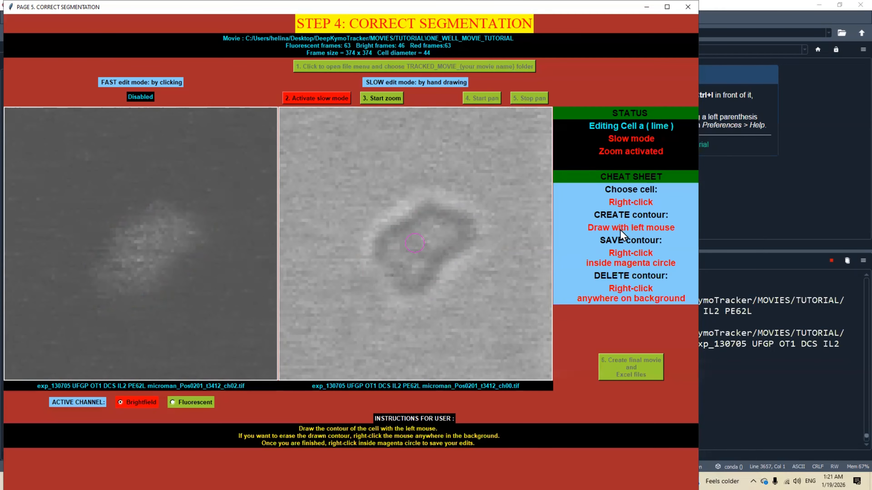
{"action": "mouse_move", "coordinate": [452, 262]}
{"action": "left_mouse_down"}
{"action": "mouse_move", "coordinate": [473, 240]}
{"action": "mouse_move", "coordinate": [472, 216]}
{"action": "mouse_move", "coordinate": [443, 202]}
{"action": "mouse_move", "coordinate": [375, 233]}
{"action": "mouse_move", "coordinate": [369, 267]}
{"action": "mouse_move", "coordinate": [425, 302]}
{"action": "mouse_move", "coordinate": [452, 263]}
{"action": "left_mouse_up"}
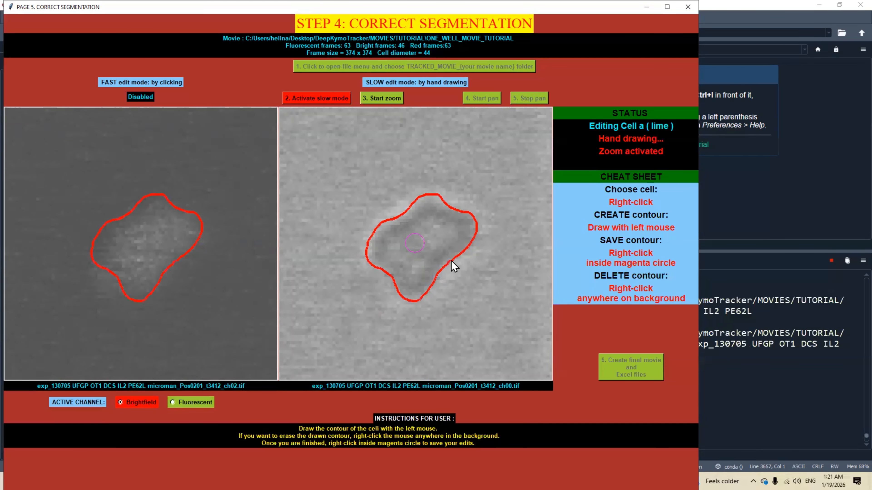
{"action": "right_click", "coordinate": [412, 244]}
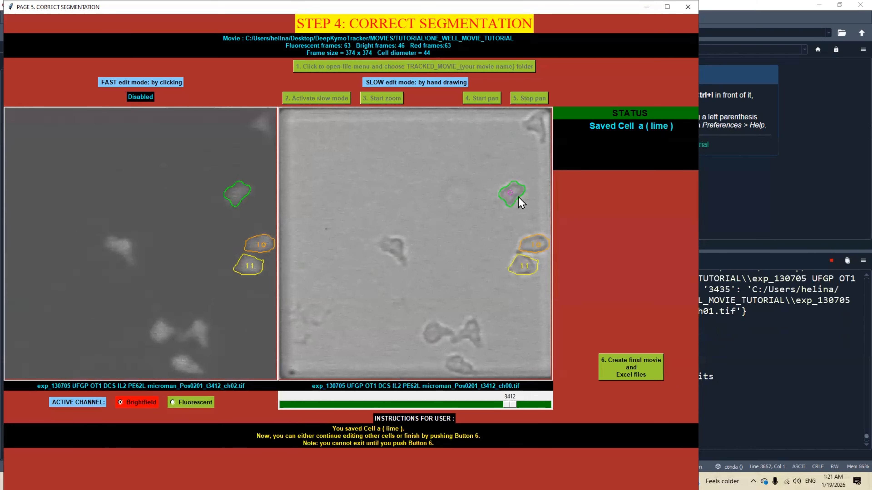
Step: Review the segmentation in the neighbouring frames, from 3413 back to 3405
{"action": "left_click", "coordinate": [527, 404]}
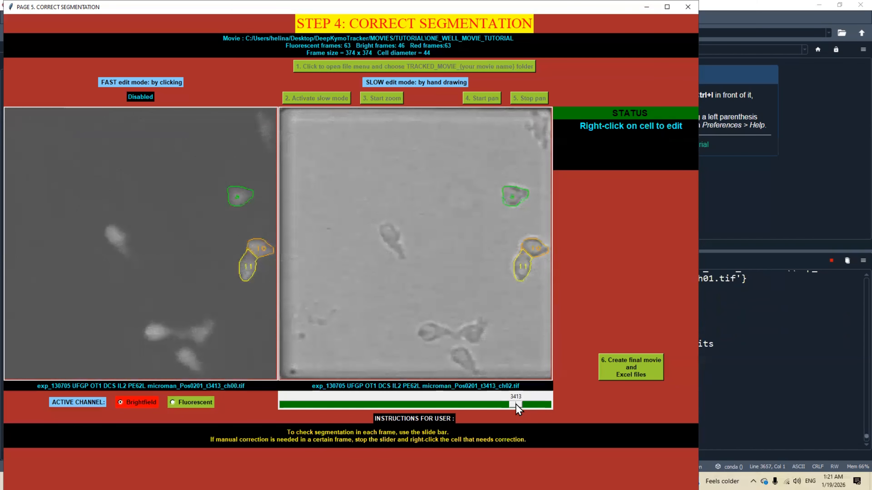
{"action": "left_click", "coordinate": [460, 405]}
{"action": "left_click", "coordinate": [438, 404]}
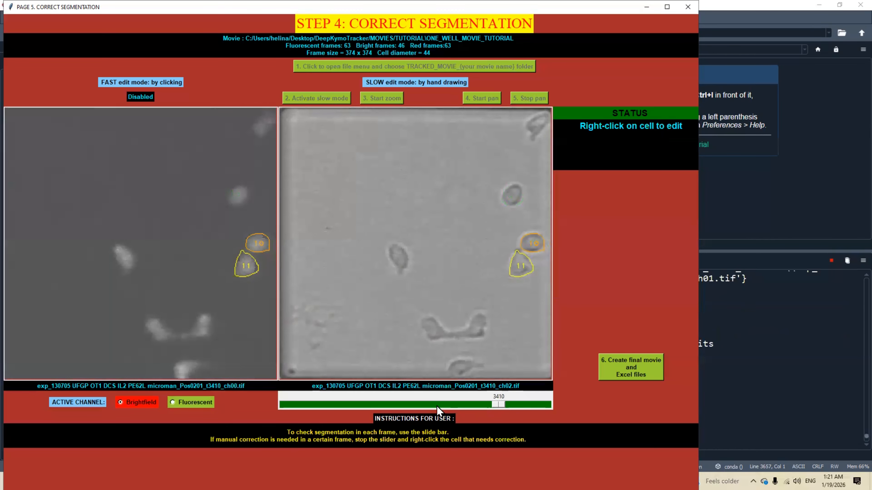
{"action": "left_click", "coordinate": [411, 404]}
{"action": "left_click", "coordinate": [396, 404]}
{"action": "left_click", "coordinate": [382, 404]}
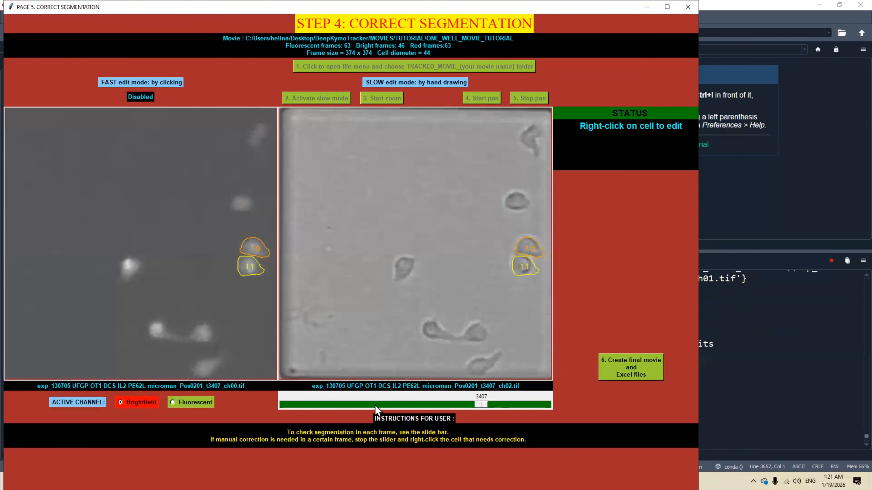
{"action": "left_click", "coordinate": [369, 405]}
{"action": "left_click", "coordinate": [359, 405]}
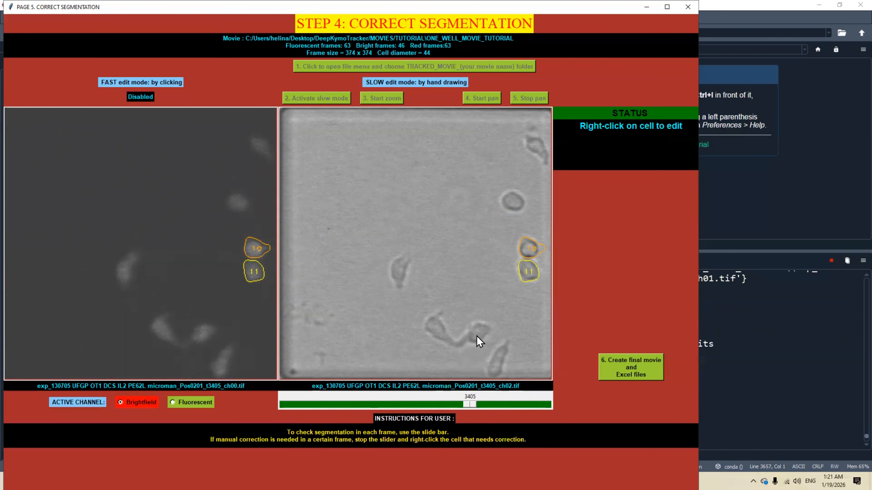
Step: Create the final movie and Excel files, and proceed to the results visualisation page
{"action": "left_click", "coordinate": [617, 369]}
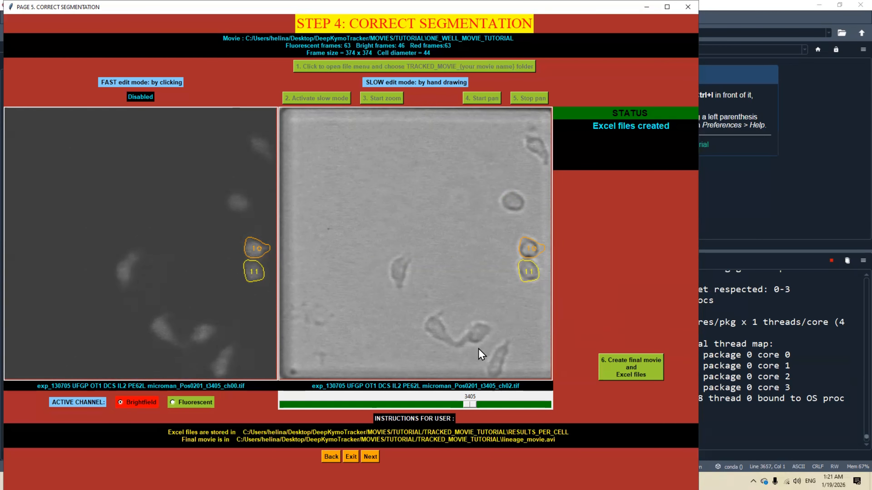
{"action": "left_click", "coordinate": [371, 457]}
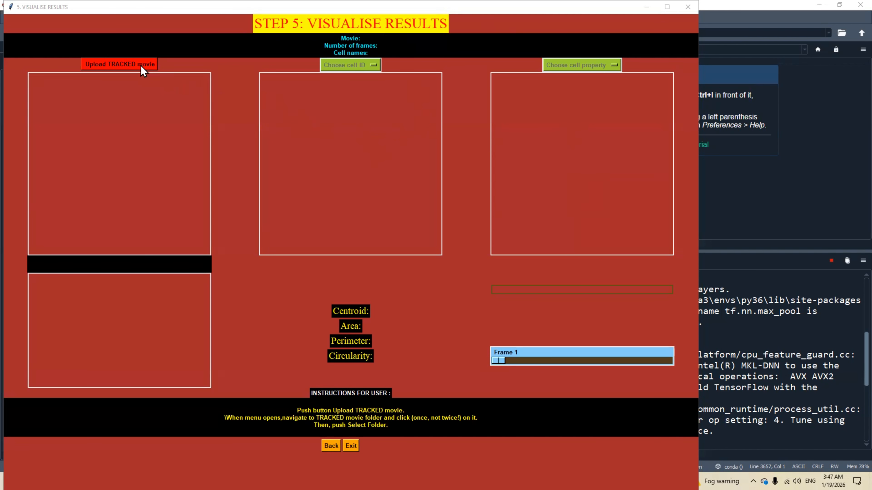
Step: Load the TRACKED_MOVIE_TUTORIAL folder as the tracked movie to visualise
{"action": "left_click", "coordinate": [151, 67]}
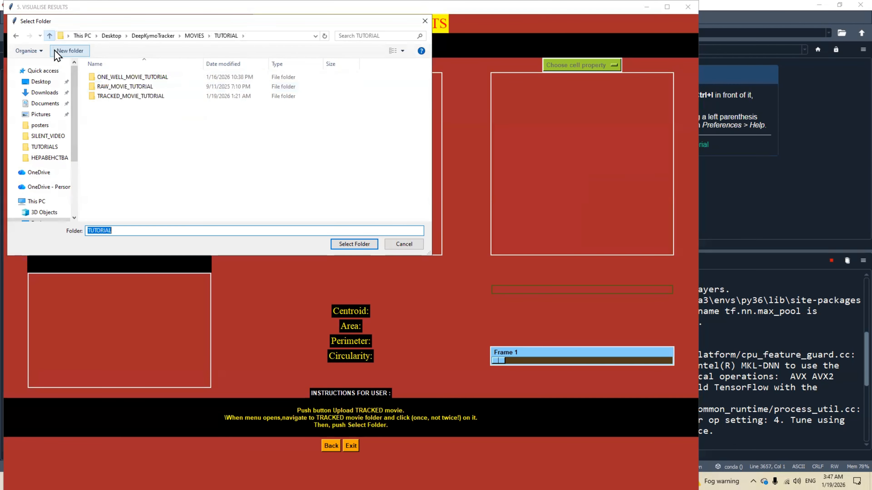
{"action": "left_click", "coordinate": [120, 97]}
{"action": "left_click", "coordinate": [358, 244]}
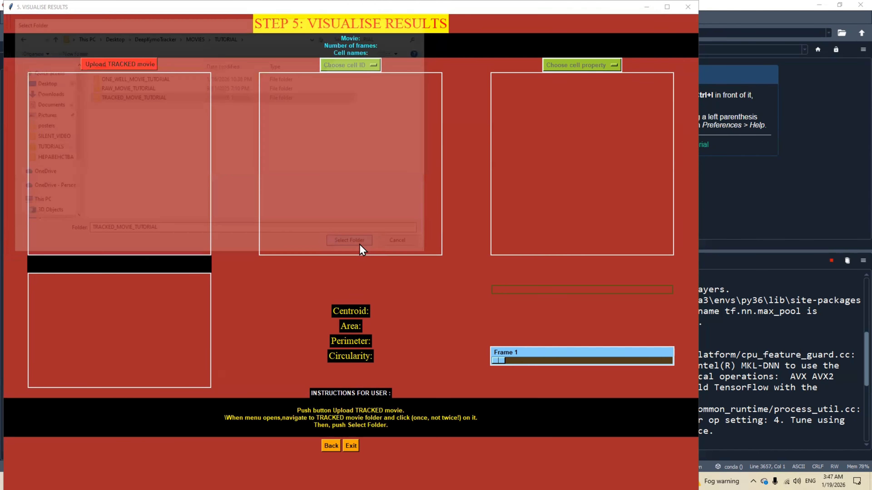
{"action": "left_click", "coordinate": [439, 286]}
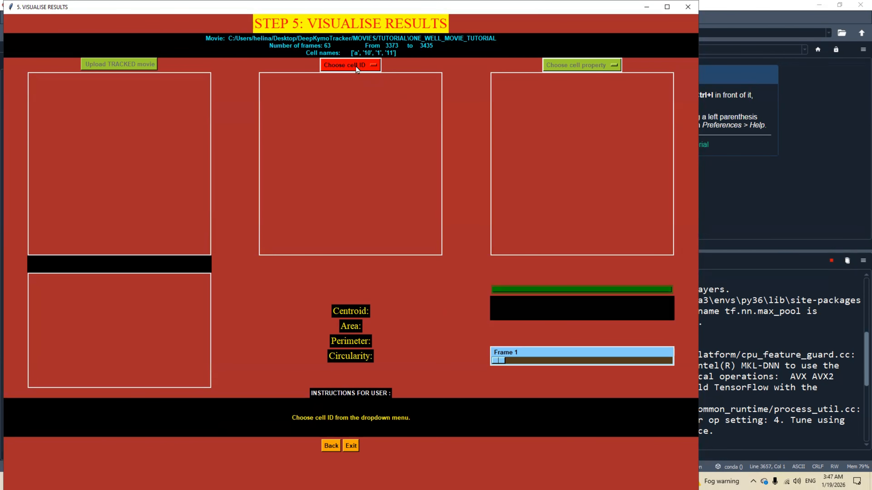
Step: Display the Area results for cell 11 of the tracked movie
{"action": "left_click", "coordinate": [372, 67]}
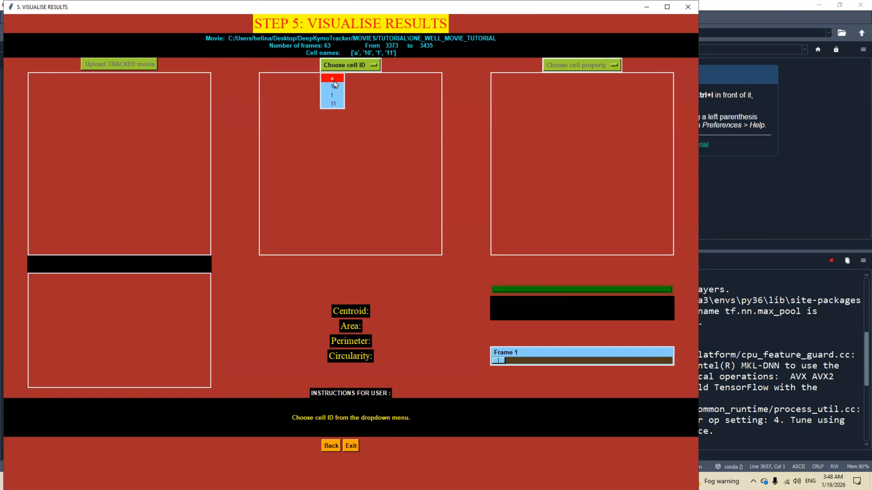
{"action": "left_click", "coordinate": [332, 105]}
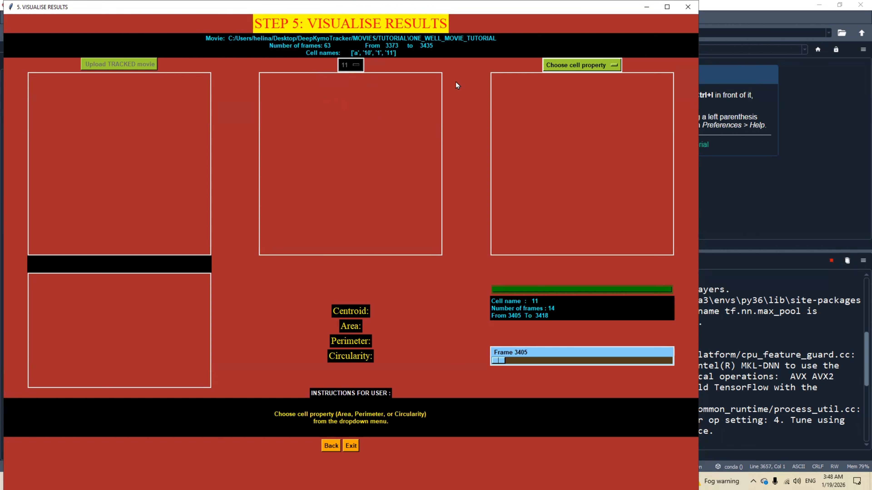
{"action": "left_click", "coordinate": [560, 64]}
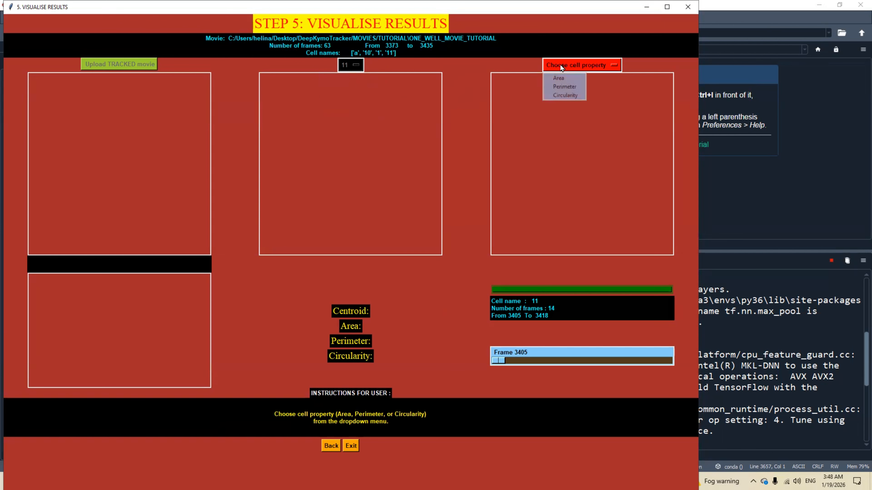
{"action": "left_click", "coordinate": [561, 78]}
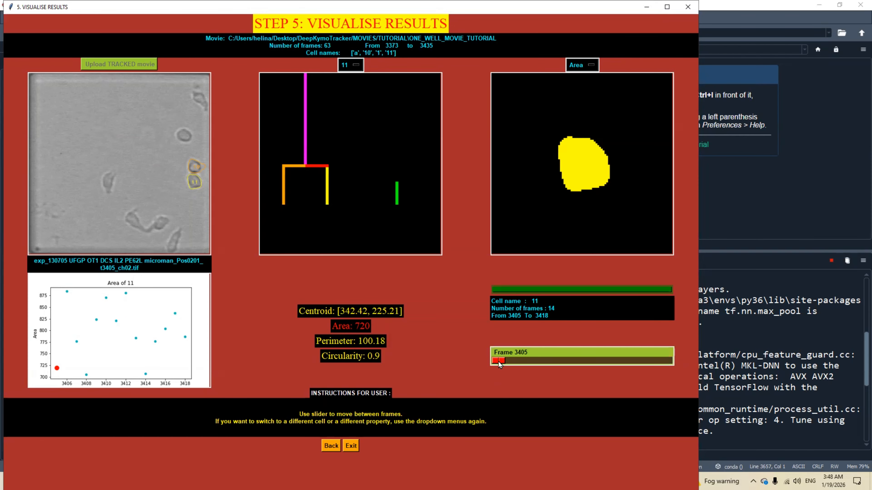
Step: Move through cell 11's frames 3417, 3410, 3407, 3411, 3415 and 3416 to examine its area plot, lineage position and cell shape
{"action": "mouse_move", "coordinate": [498, 361]}
{"action": "left_mouse_down"}
{"action": "mouse_move", "coordinate": [673, 367]}
{"action": "mouse_move", "coordinate": [493, 359]}
{"action": "mouse_move", "coordinate": [653, 375]}
{"action": "left_mouse_up"}
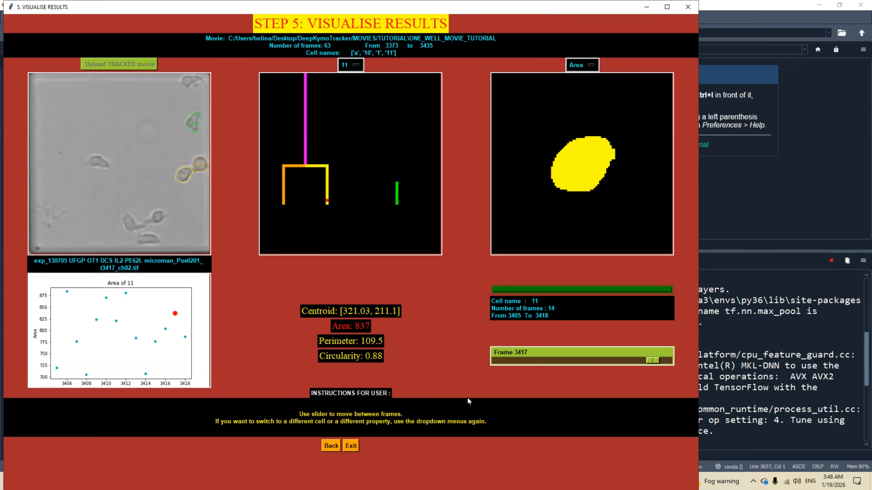
{"action": "mouse_move", "coordinate": [653, 362]}
{"action": "left_mouse_down"}
{"action": "mouse_move", "coordinate": [615, 364]}
{"action": "mouse_move", "coordinate": [660, 370]}
{"action": "mouse_move", "coordinate": [574, 372]}
{"action": "mouse_move", "coordinate": [654, 380]}
{"action": "mouse_move", "coordinate": [616, 382]}
{"action": "mouse_move", "coordinate": [602, 361]}
{"action": "mouse_move", "coordinate": [568, 360]}
{"action": "mouse_move", "coordinate": [627, 366]}
{"action": "mouse_move", "coordinate": [567, 382]}
{"action": "left_mouse_up"}
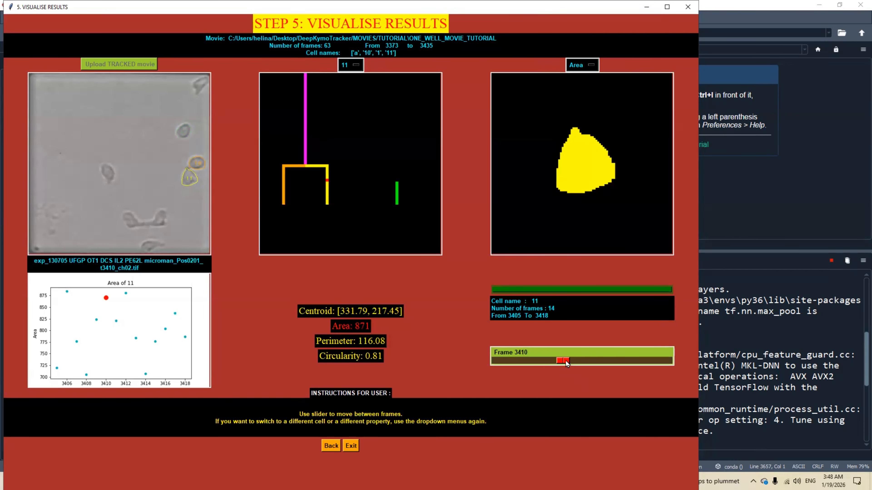
{"action": "mouse_move", "coordinate": [566, 358]}
{"action": "left_mouse_down"}
{"action": "mouse_move", "coordinate": [582, 361]}
{"action": "mouse_move", "coordinate": [529, 365]}
{"action": "left_mouse_up"}
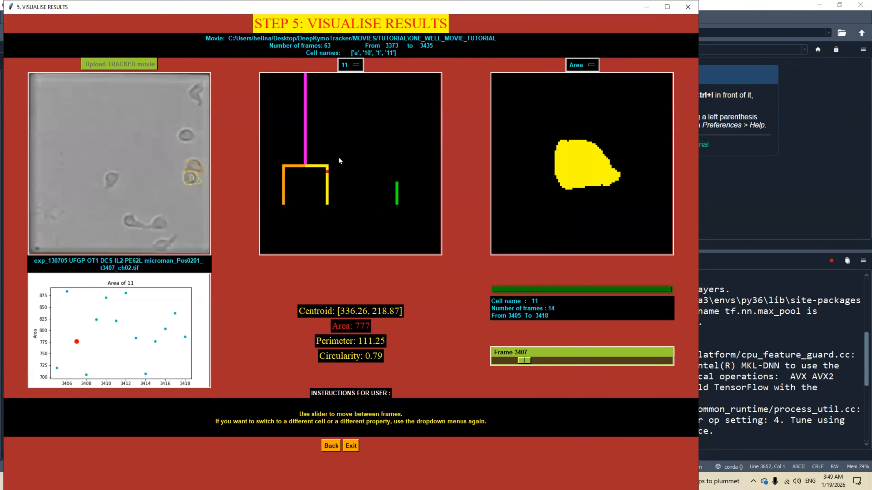
{"action": "mouse_move", "coordinate": [525, 360]}
{"action": "left_mouse_down"}
{"action": "mouse_move", "coordinate": [573, 366]}
{"action": "mouse_move", "coordinate": [527, 366]}
{"action": "mouse_move", "coordinate": [570, 378]}
{"action": "left_mouse_up"}
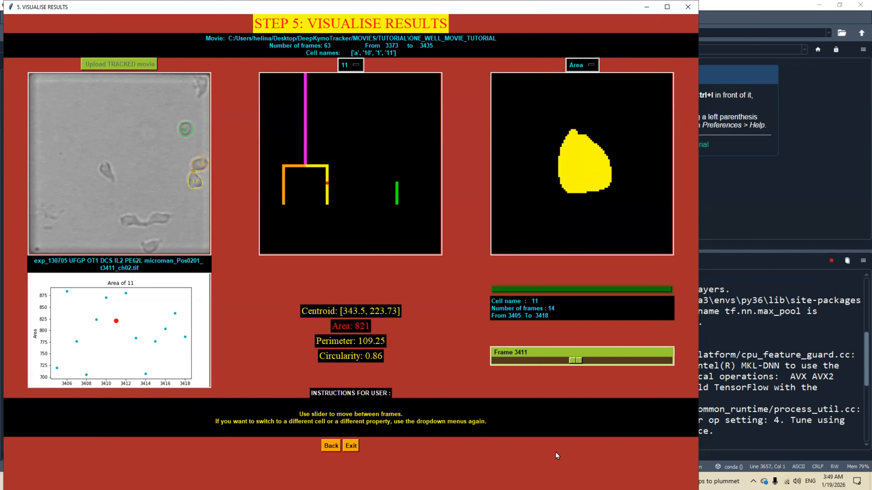
{"action": "mouse_move", "coordinate": [576, 360]}
{"action": "left_mouse_down"}
{"action": "mouse_move", "coordinate": [639, 366]}
{"action": "mouse_move", "coordinate": [626, 367]}
{"action": "left_mouse_up"}
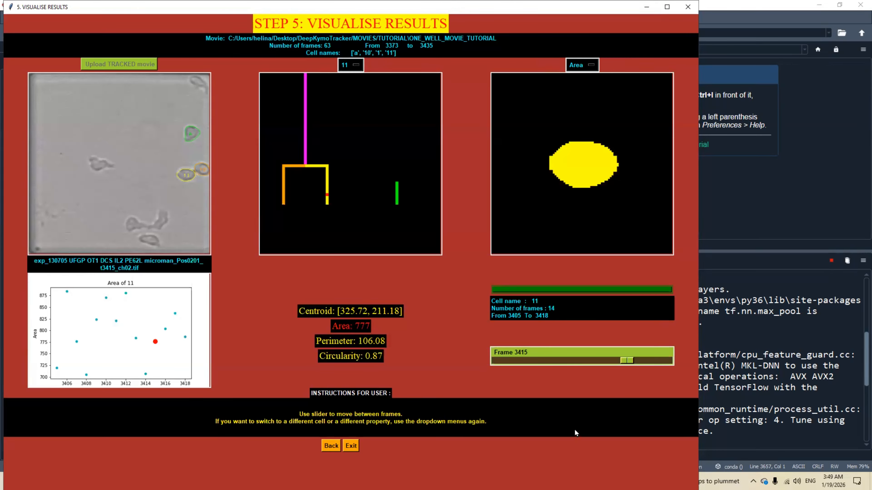
{"action": "mouse_move", "coordinate": [624, 361]}
{"action": "left_mouse_down"}
{"action": "mouse_move", "coordinate": [636, 369]}
{"action": "mouse_move", "coordinate": [602, 366]}
{"action": "mouse_move", "coordinate": [662, 369]}
{"action": "mouse_move", "coordinate": [615, 372]}
{"action": "mouse_move", "coordinate": [639, 377]}
{"action": "left_mouse_up"}
Step: Switch cell 11's displayed property to Perimeter and view its results at frames 3409 and 3415
{"action": "left_click", "coordinate": [591, 67]}
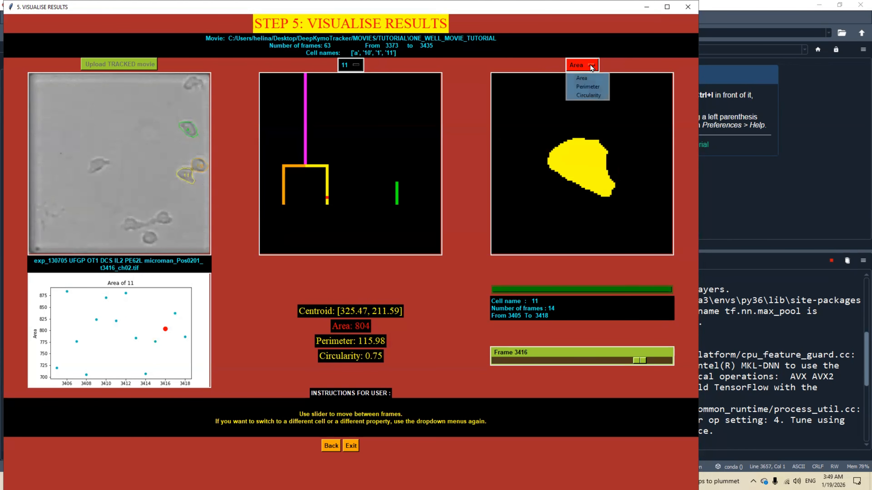
{"action": "left_click", "coordinate": [590, 86]}
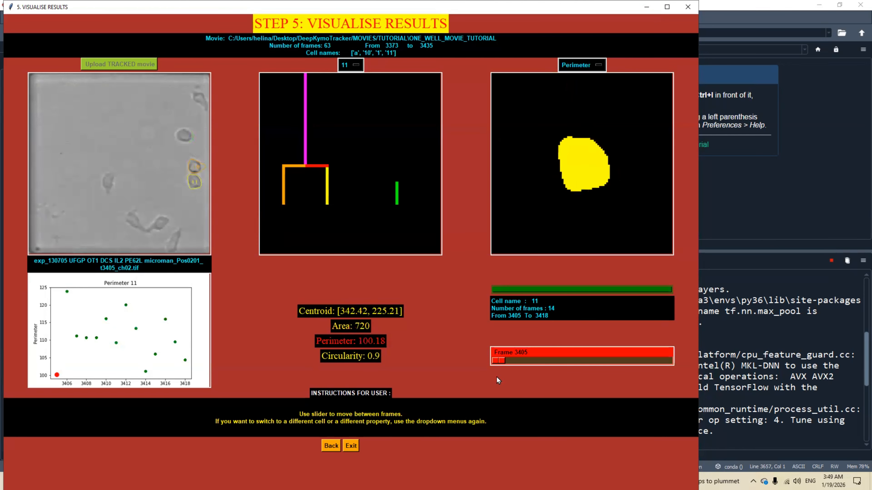
{"action": "left_click_drag", "start_coordinate": [499, 358], "coordinate": [546, 365]}
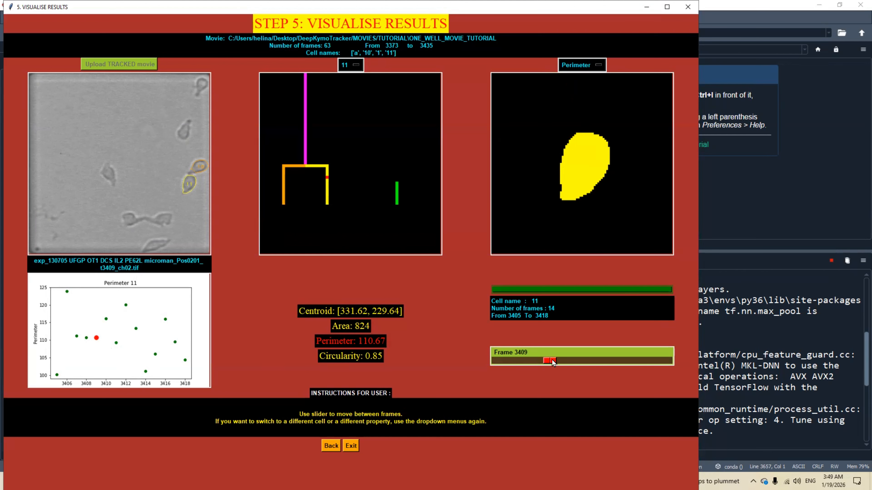
{"action": "left_click_drag", "start_coordinate": [552, 361], "coordinate": [623, 365]}
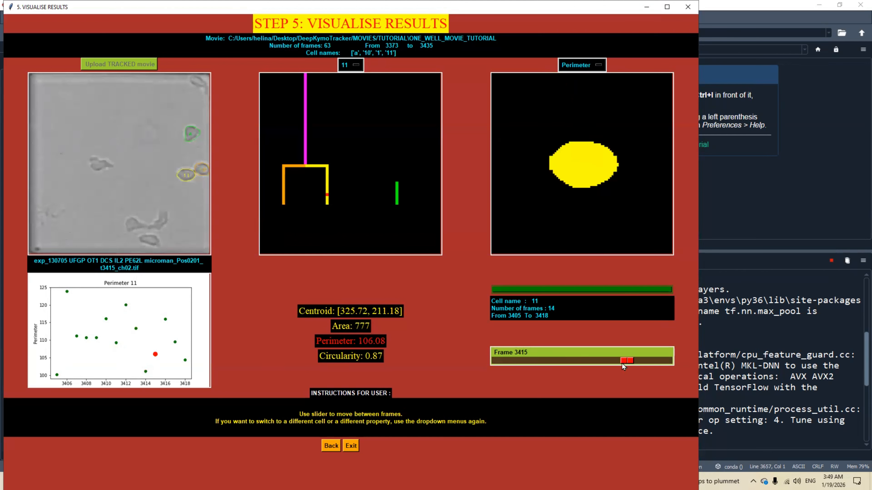
Step: Display the Circularity results for cell a and view them at frames 3416 and 3415
{"action": "left_click", "coordinate": [359, 65]}
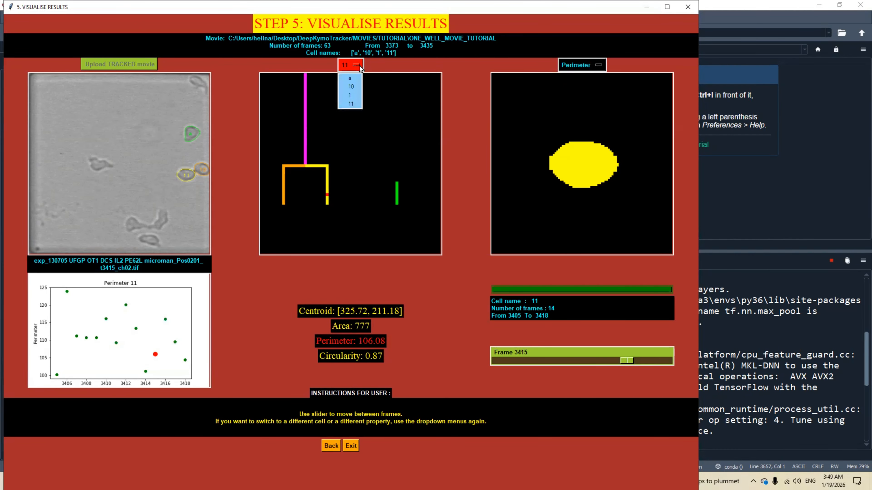
{"action": "left_click", "coordinate": [350, 77]}
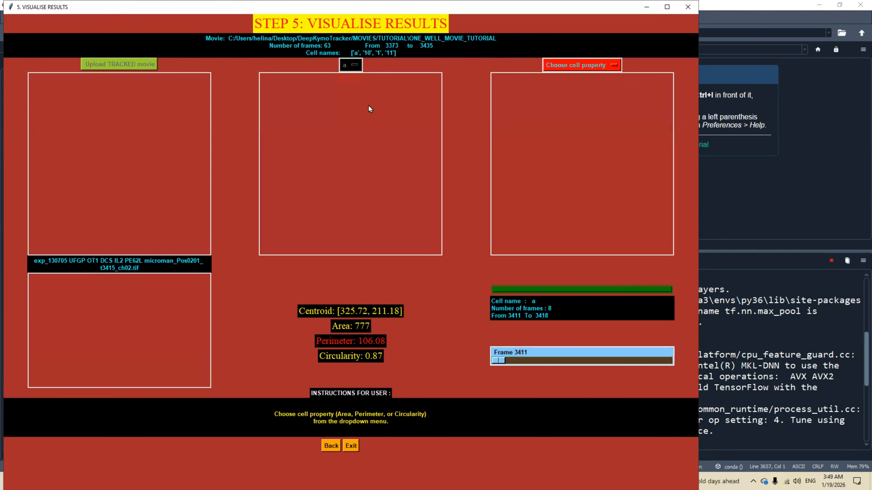
{"action": "left_click", "coordinate": [571, 66]}
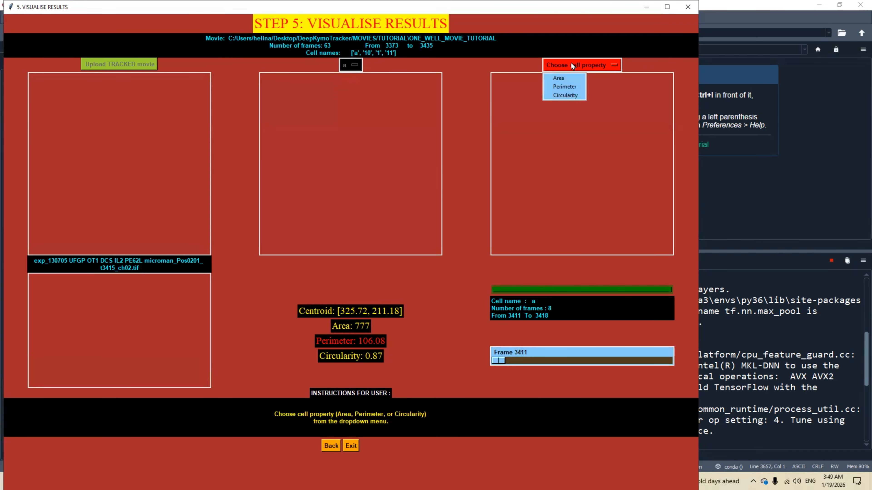
{"action": "left_click", "coordinate": [574, 96]}
{"action": "left_click_drag", "start_coordinate": [499, 360], "coordinate": [616, 371]}
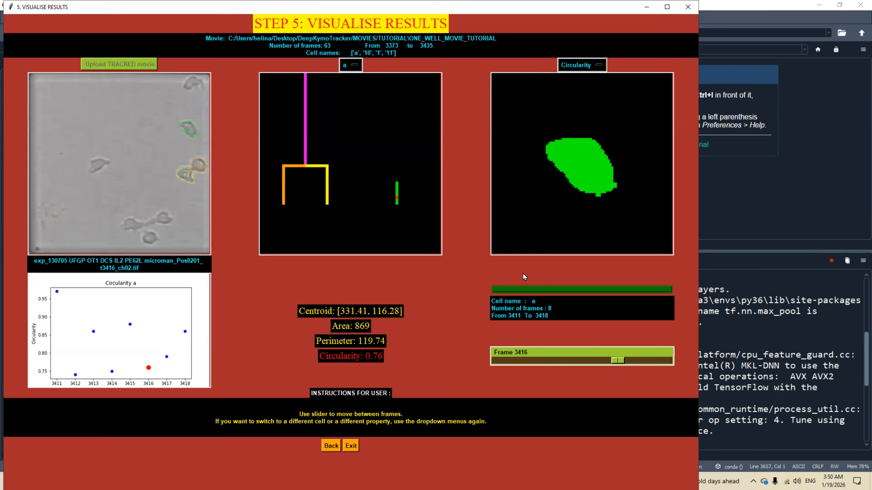
{"action": "mouse_move", "coordinate": [619, 362]}
{"action": "left_mouse_down"}
{"action": "mouse_move", "coordinate": [651, 368]}
{"action": "mouse_move", "coordinate": [531, 372]}
{"action": "mouse_move", "coordinate": [630, 373]}
{"action": "mouse_move", "coordinate": [562, 373]}
{"action": "mouse_move", "coordinate": [598, 375]}
{"action": "left_mouse_up"}
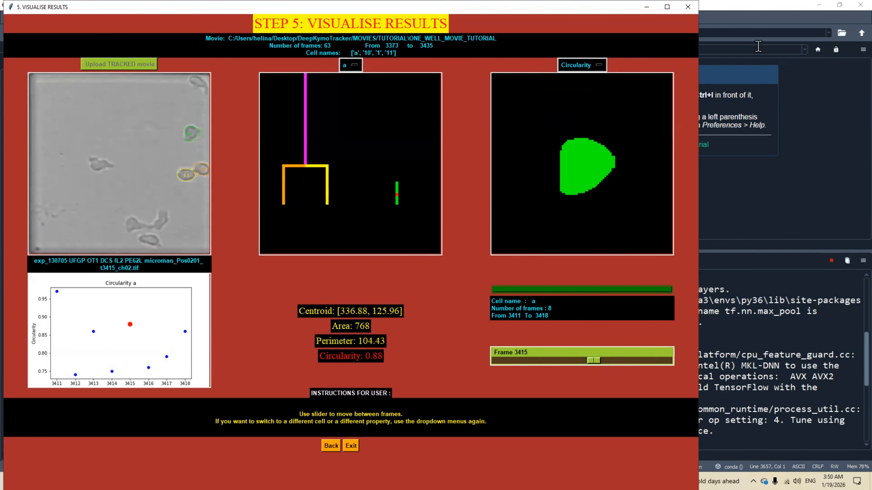
Step: Minimise the Spyder and results visualisation windows to get to the saved result folders on the desktop
{"action": "left_click", "coordinate": [818, 6]}
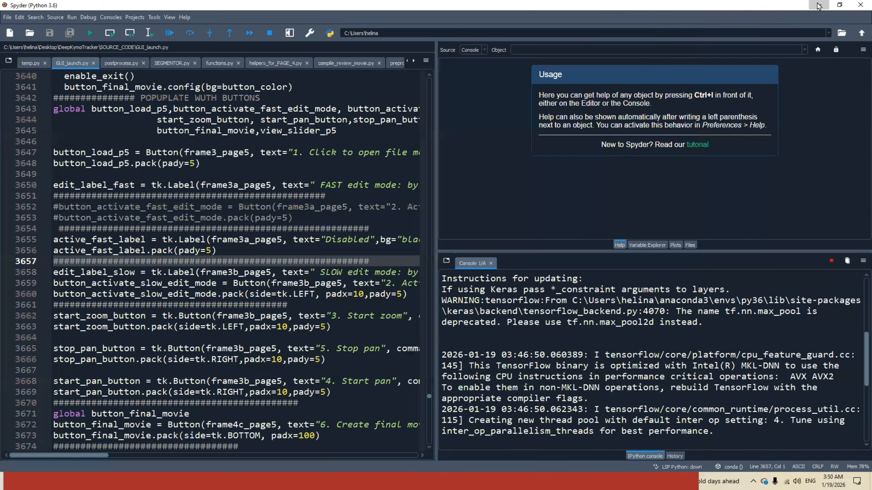
{"action": "left_click", "coordinate": [817, 5]}
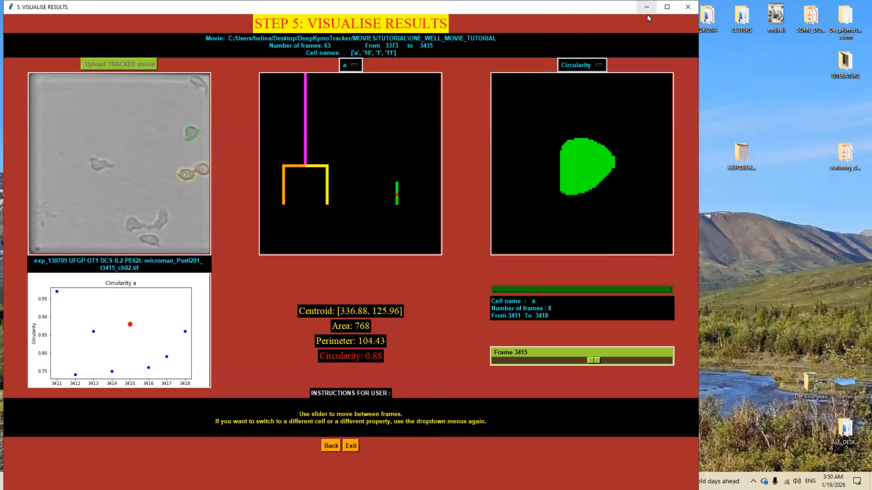
{"action": "left_click", "coordinate": [647, 6]}
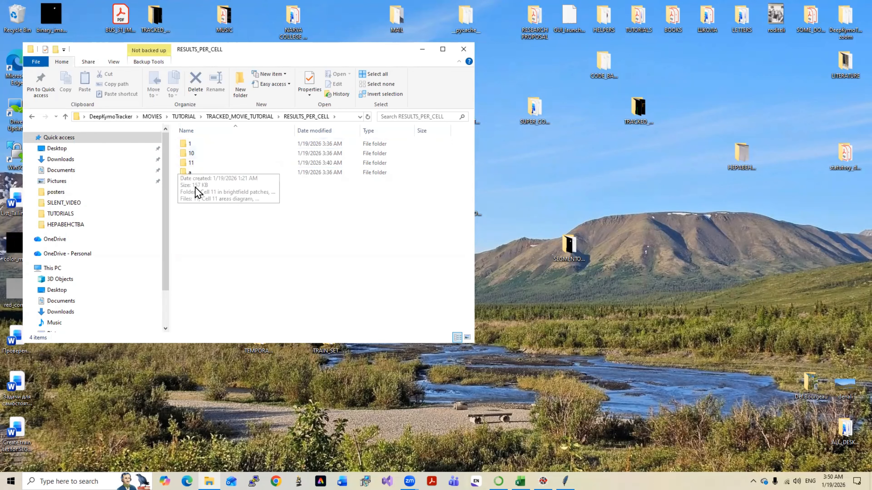
Step: Open Excel workbook 11 from cell 11's folder in RESULTS_PER_CELL and examine its per-frame table and the area, perimeter and circularity plots
{"action": "double_click", "coordinate": [190, 164]}
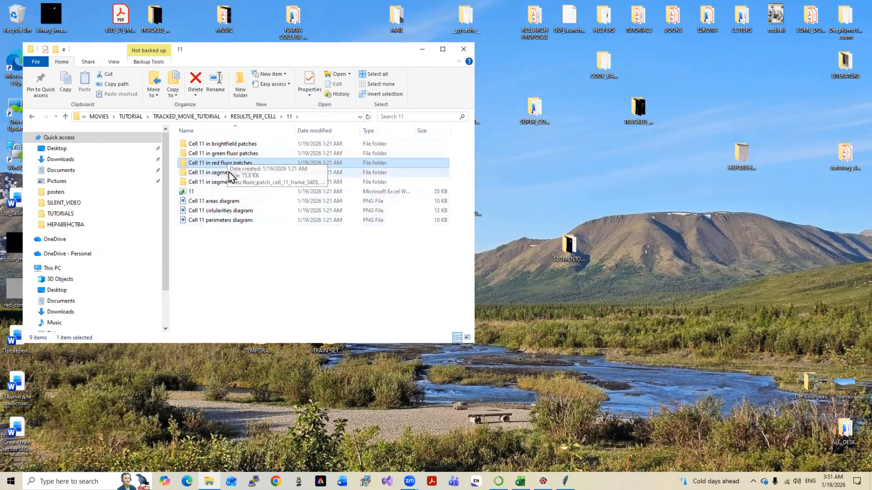
{"action": "double_click", "coordinate": [192, 193]}
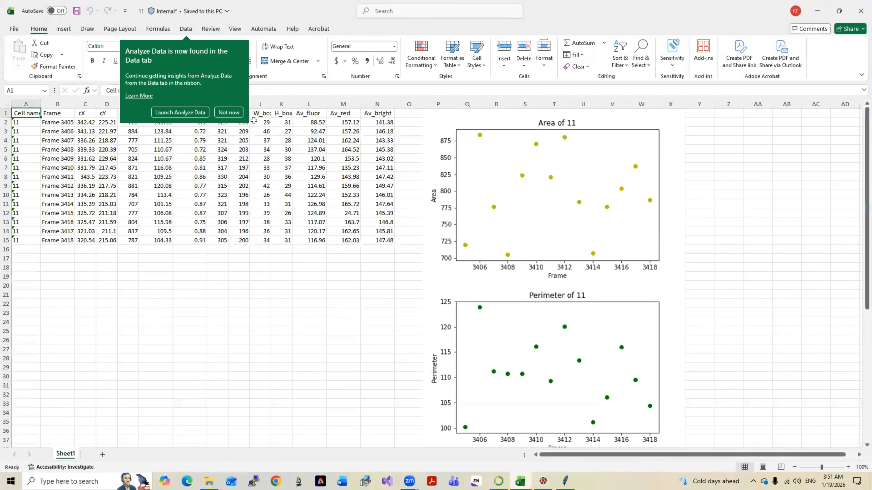
{"action": "left_click", "coordinate": [228, 113]}
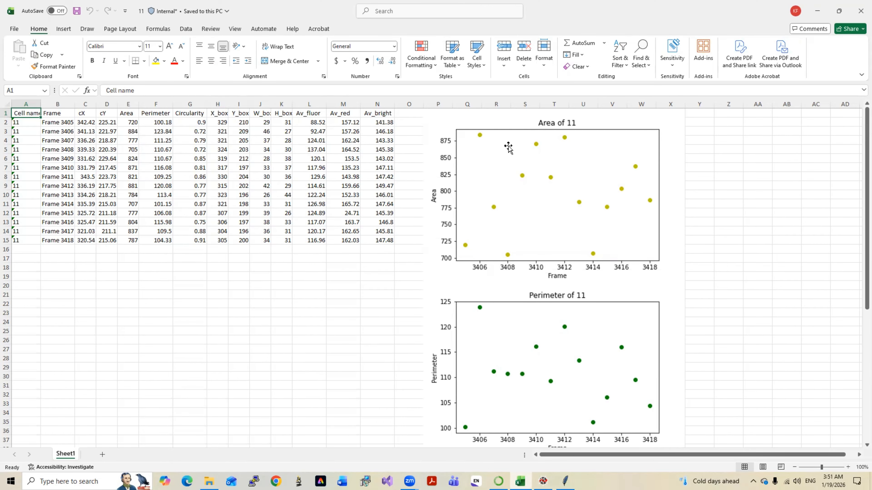
{"action": "left_click_drag", "start_coordinate": [867, 262], "coordinate": [859, 386]}
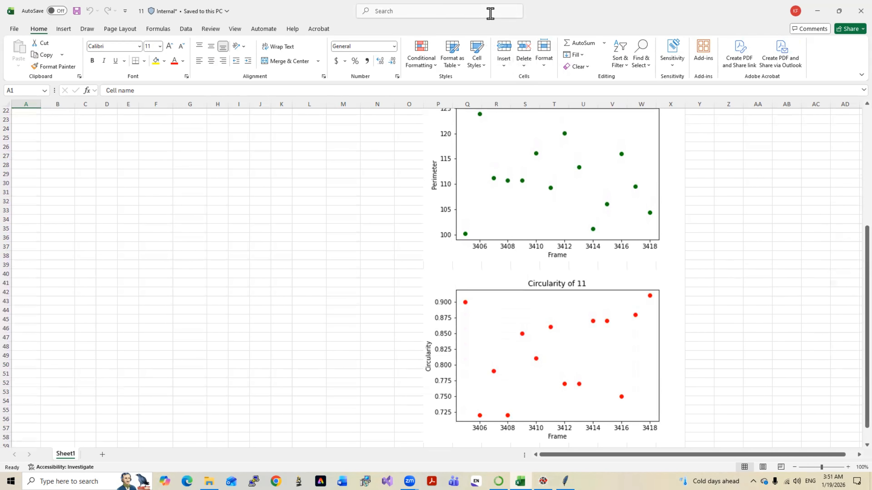